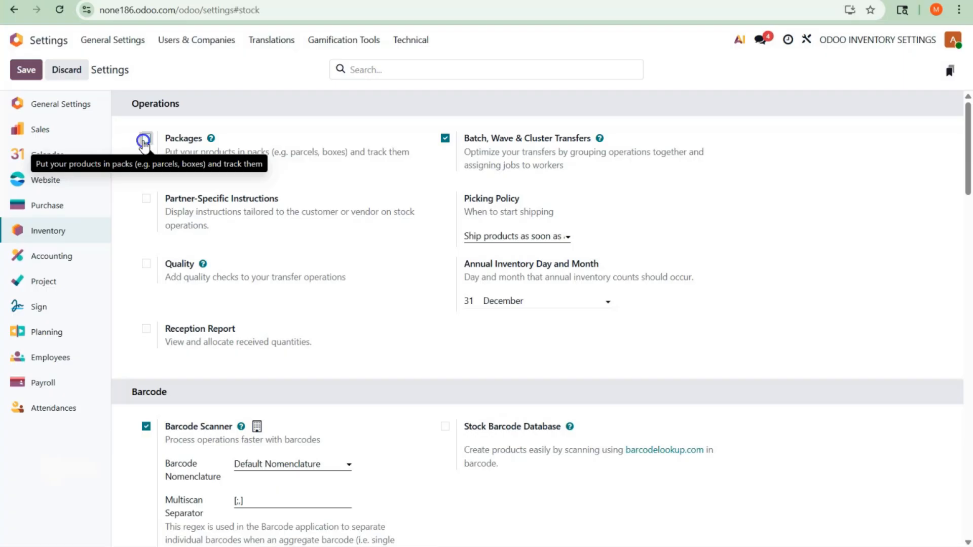
# Enable the Packages option in the Inventory operations settings and save the settings
pyautogui.click(144, 140)
pyautogui.click(37, 75)
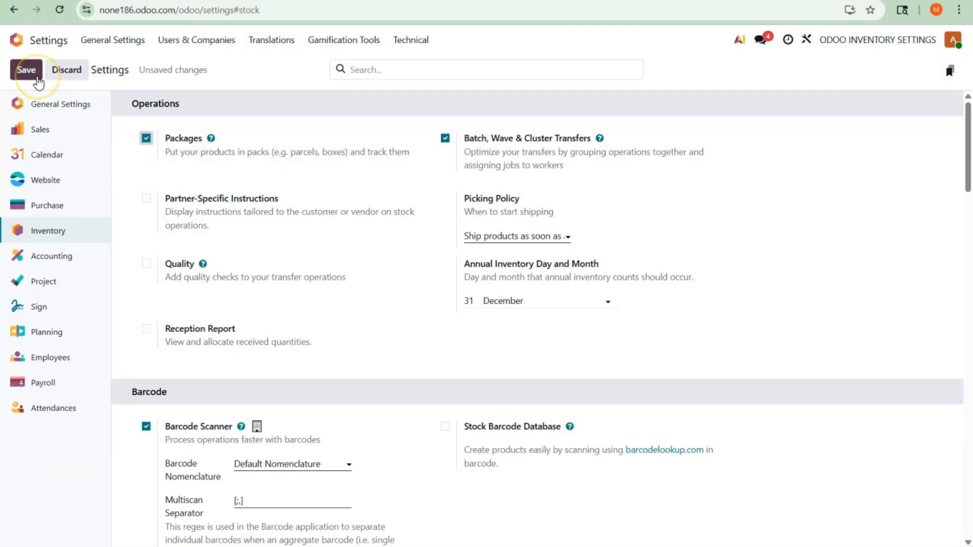
pyautogui.click(381, 160)
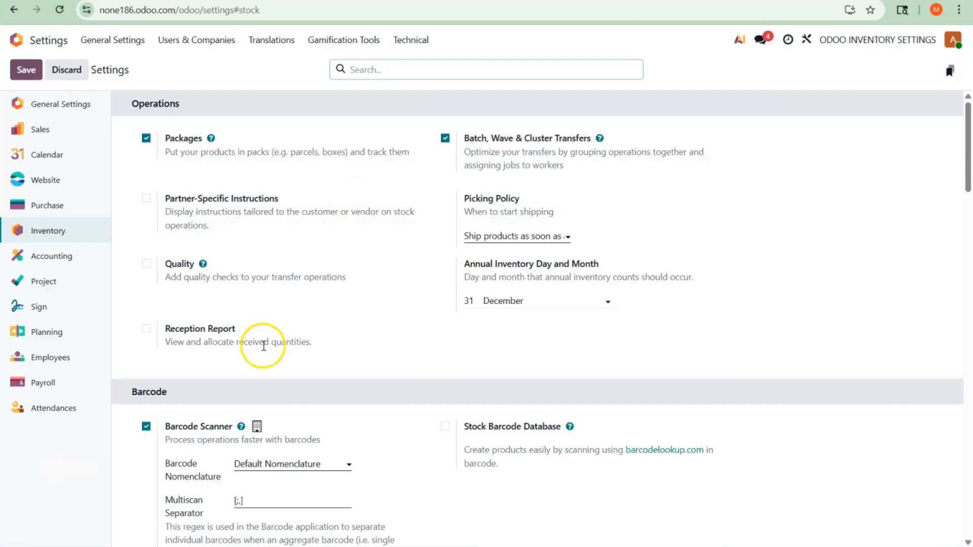
# Reopen the Settings app to check the Inventory operations options, and return to the General Settings section
pyautogui.click(540, 95)
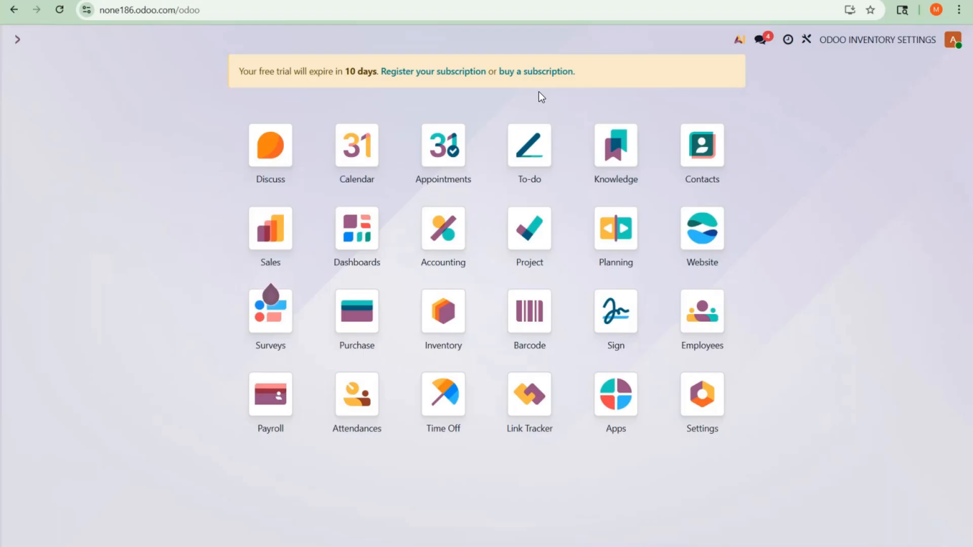
pyautogui.click(720, 421)
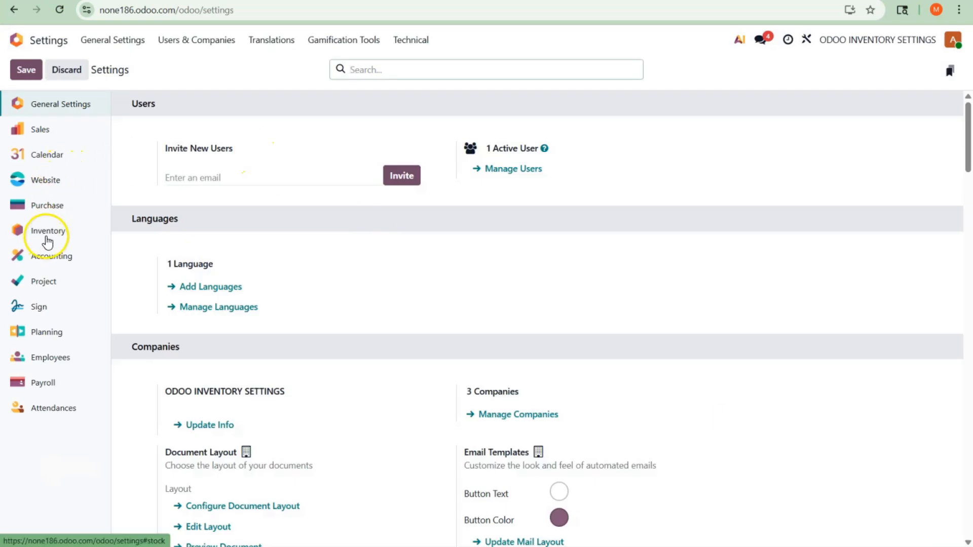
pyautogui.click(47, 242)
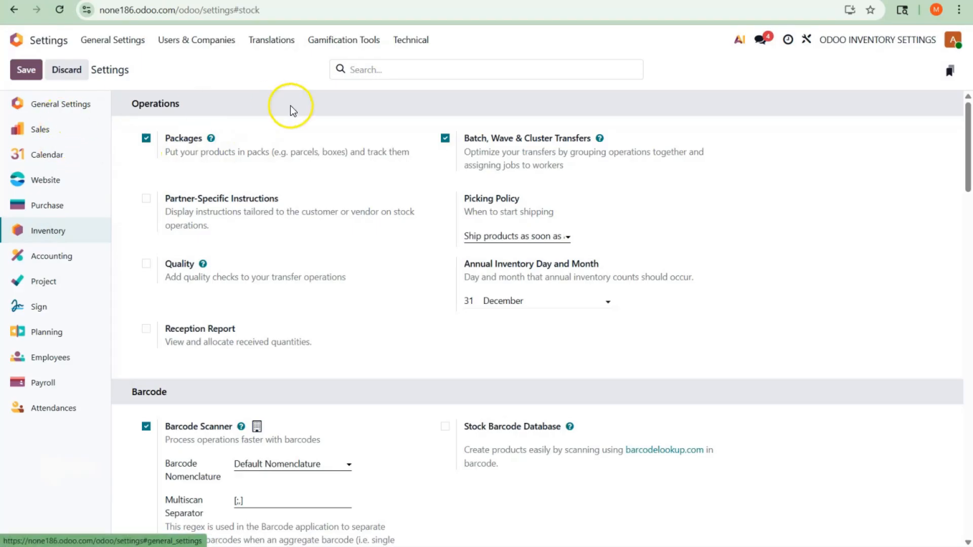
pyautogui.click(48, 108)
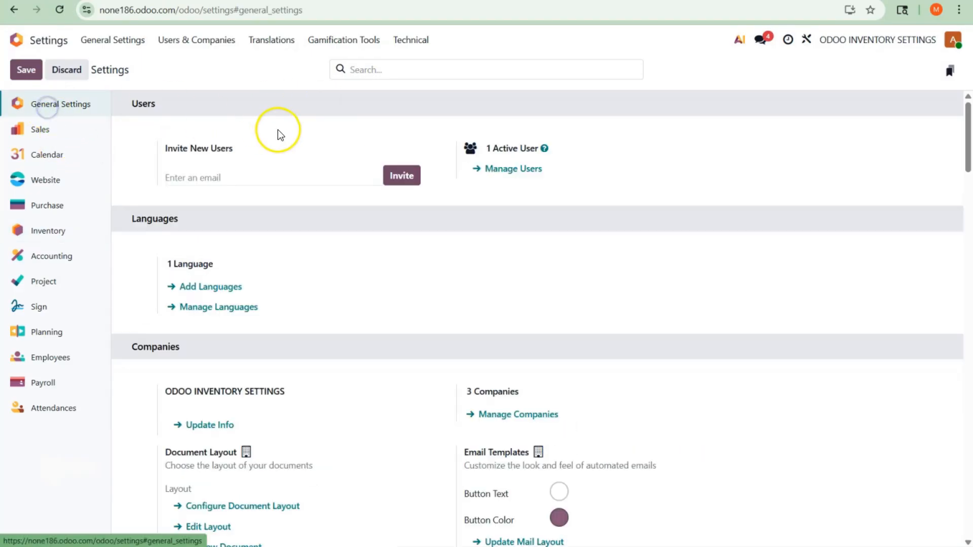
# Switch to the Inventory app and open its list of products
pyautogui.click(13, 45)
pyautogui.write('INV')
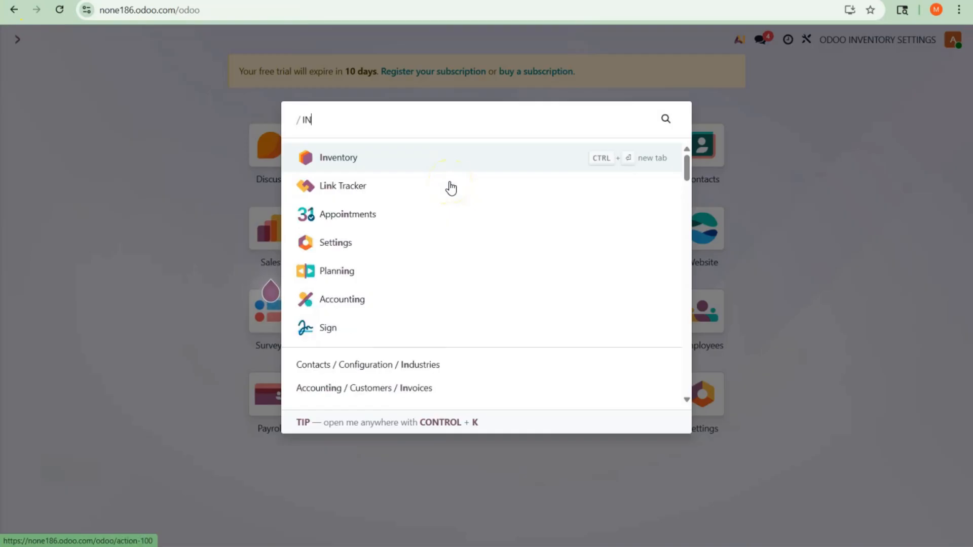
pyautogui.click(403, 155)
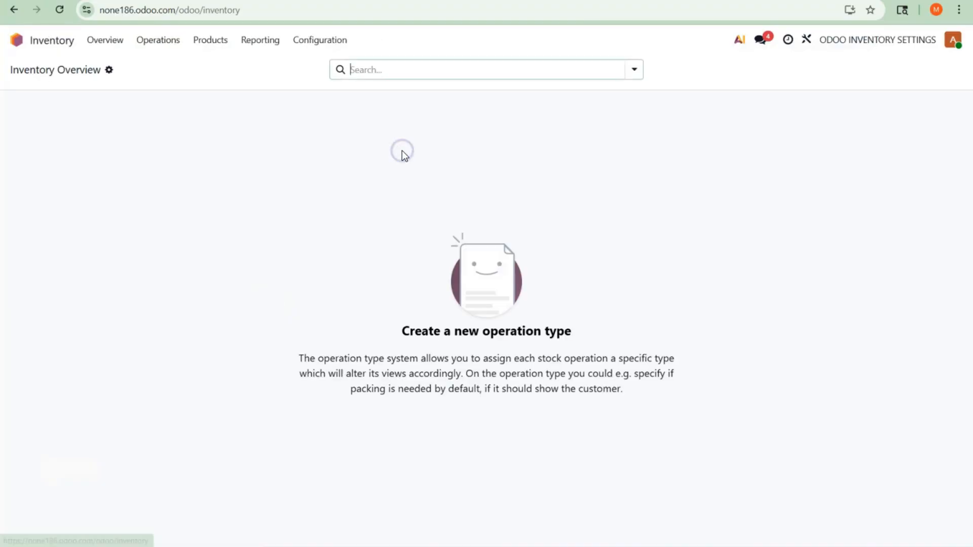
pyautogui.click(197, 45)
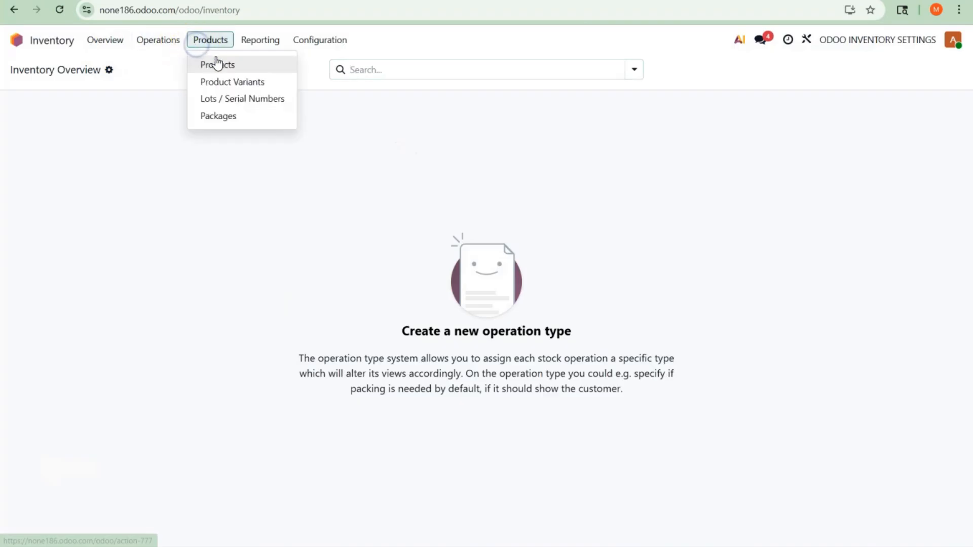
pyautogui.click(217, 64)
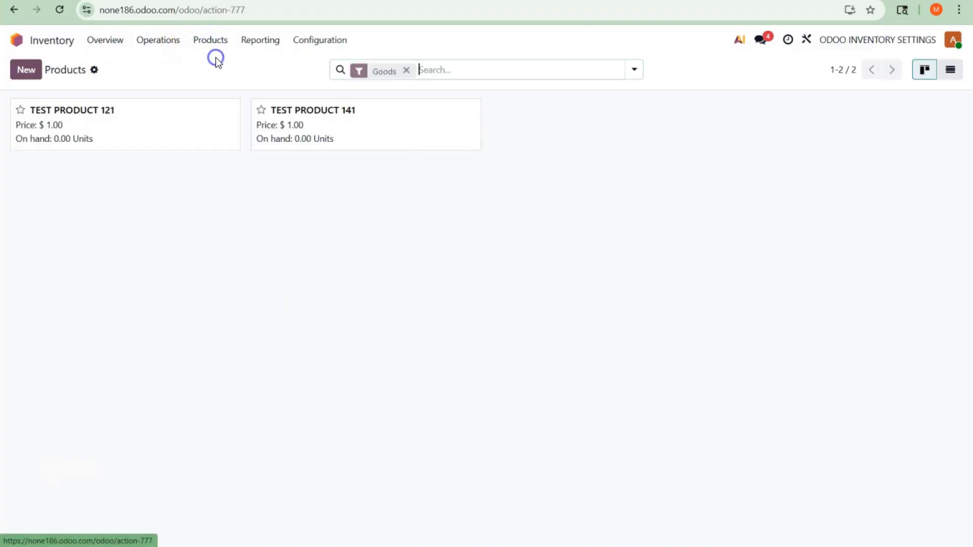
# Create a goods product named PRODUCT 1, assign it to the company ODOO INVENTORY SETTINGS, and save it
pyautogui.click(34, 69)
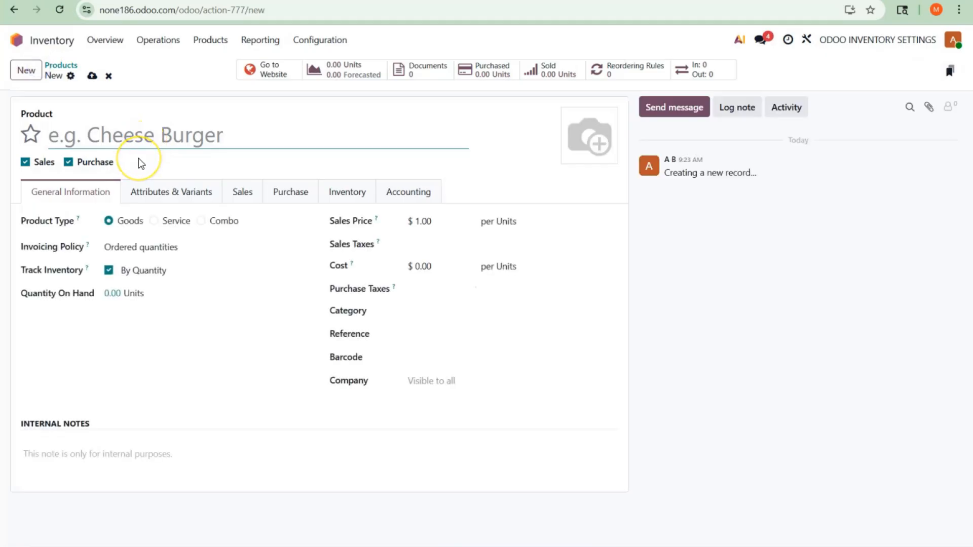
pyautogui.write('PRODUCT 1')
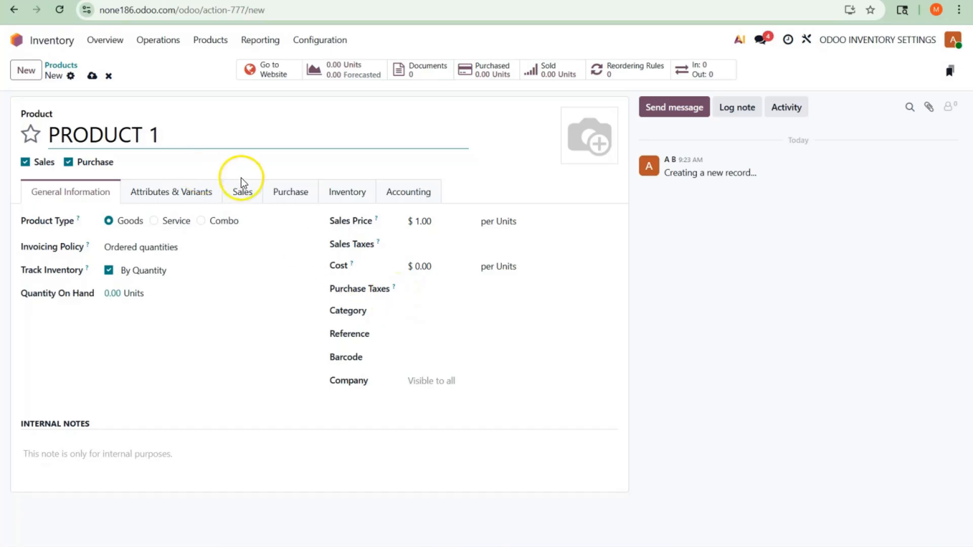
pyautogui.click(423, 375)
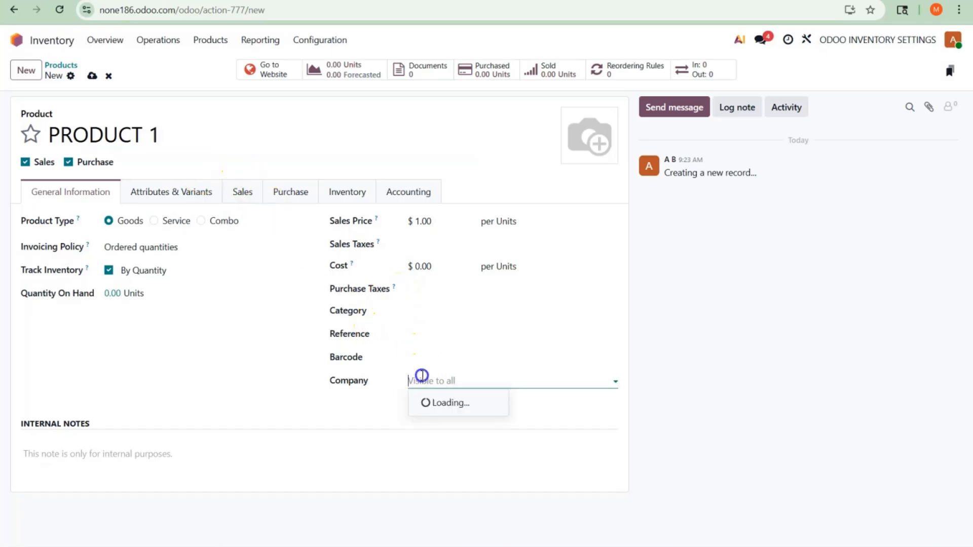
pyautogui.click(445, 406)
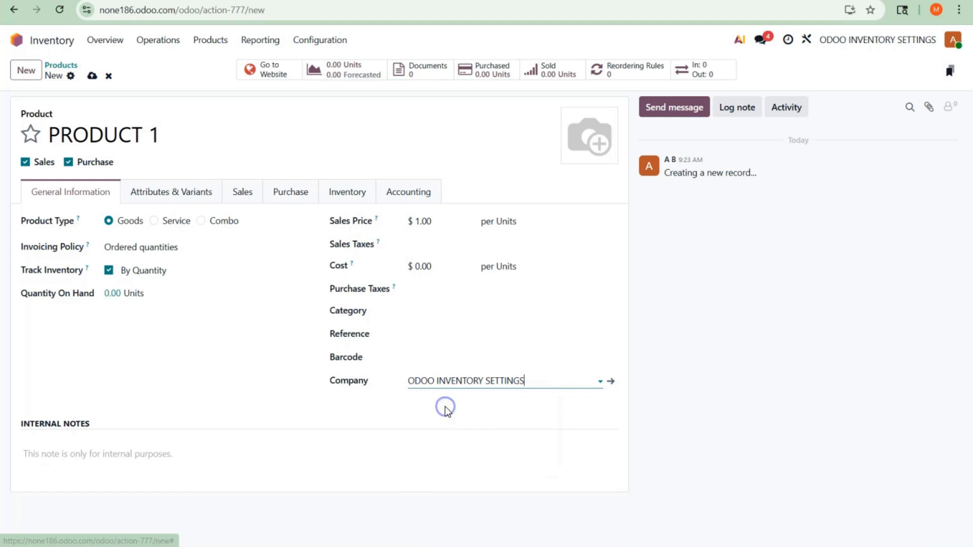
pyautogui.click(92, 77)
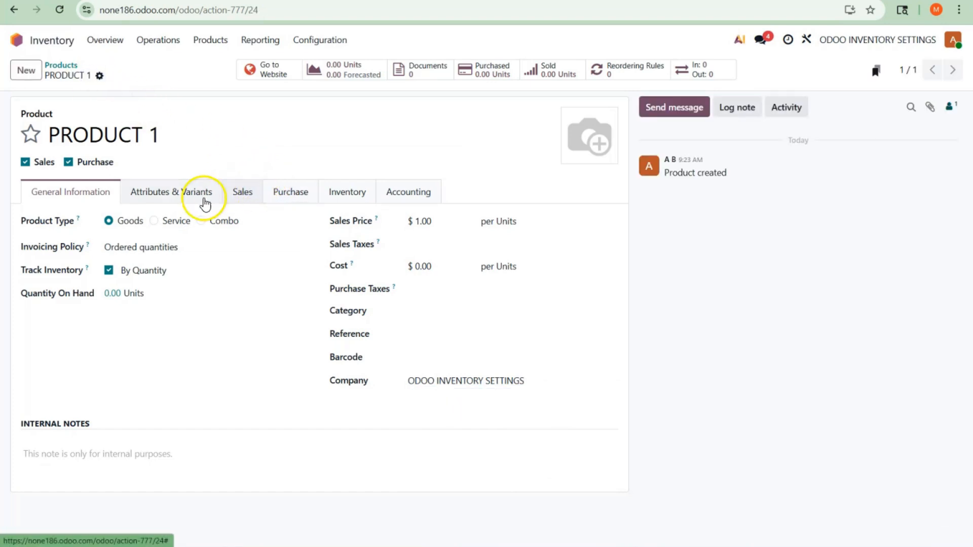
# Add Test Vendor to PRODUCT 1's purchase details with quantity 10 and unit price 2.00, and save the product
pyautogui.click(299, 191)
pyautogui.click(60, 243)
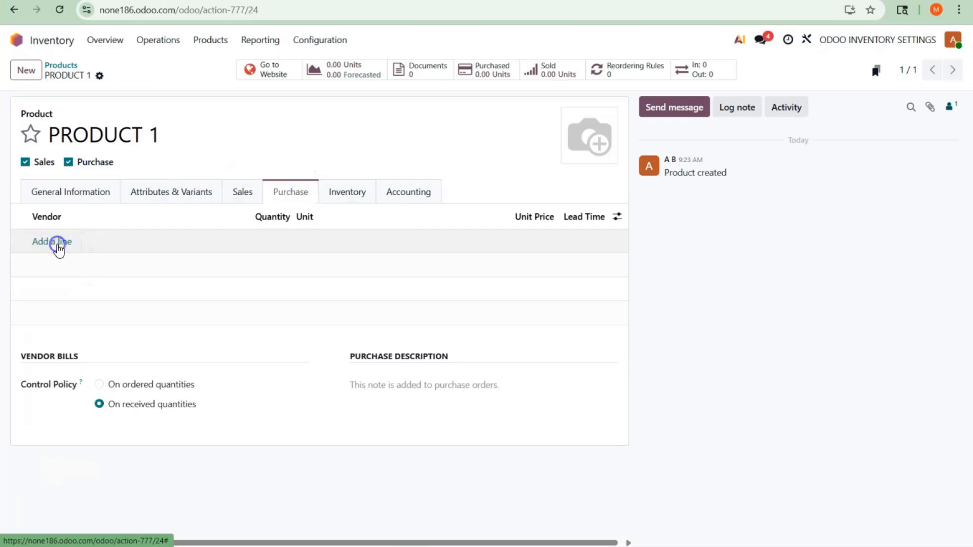
pyautogui.write('TEST')
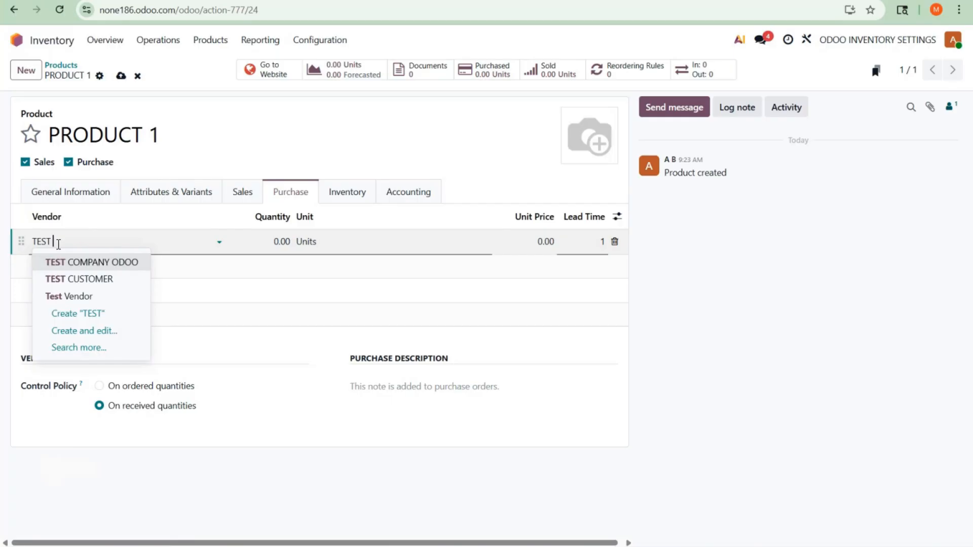
pyautogui.click(75, 297)
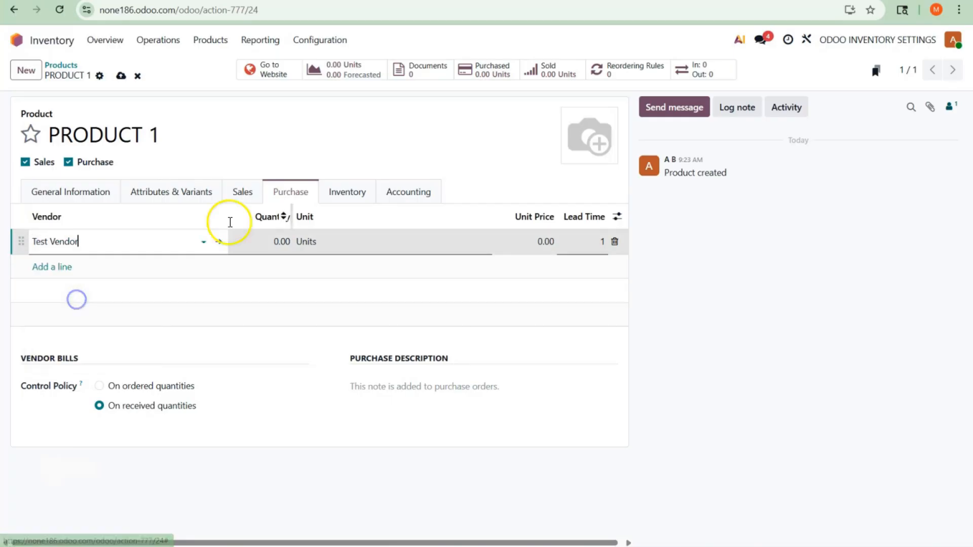
pyautogui.click(273, 239)
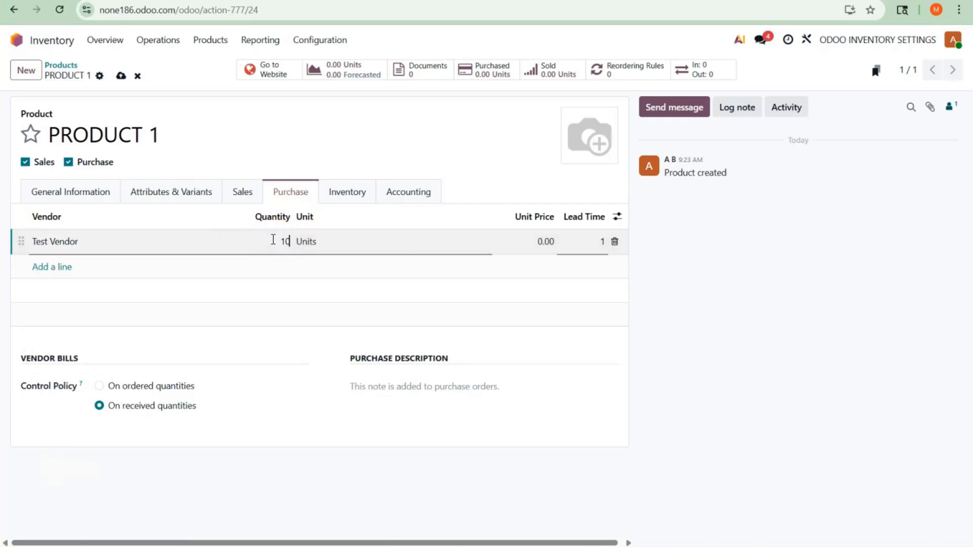
pyautogui.click(541, 241)
pyautogui.write('2')
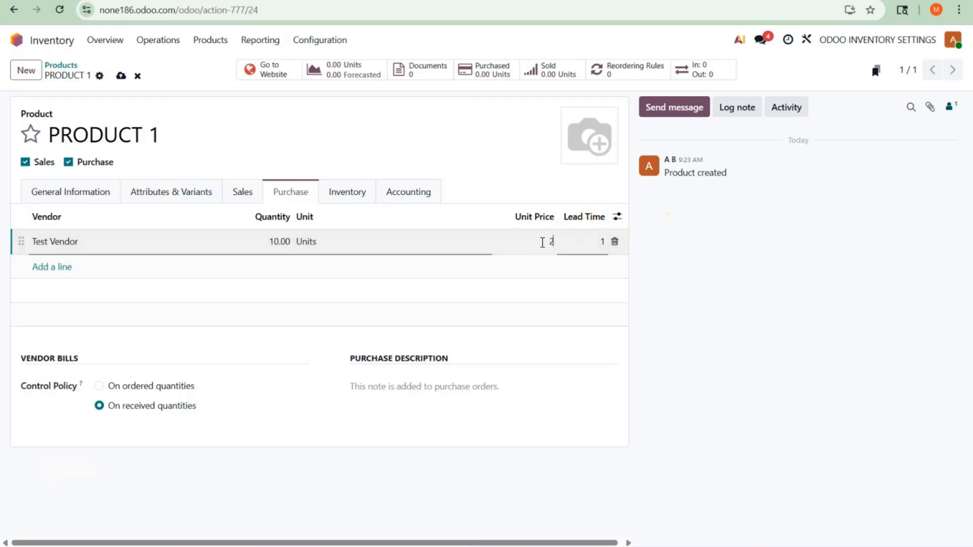
pyautogui.click(426, 38)
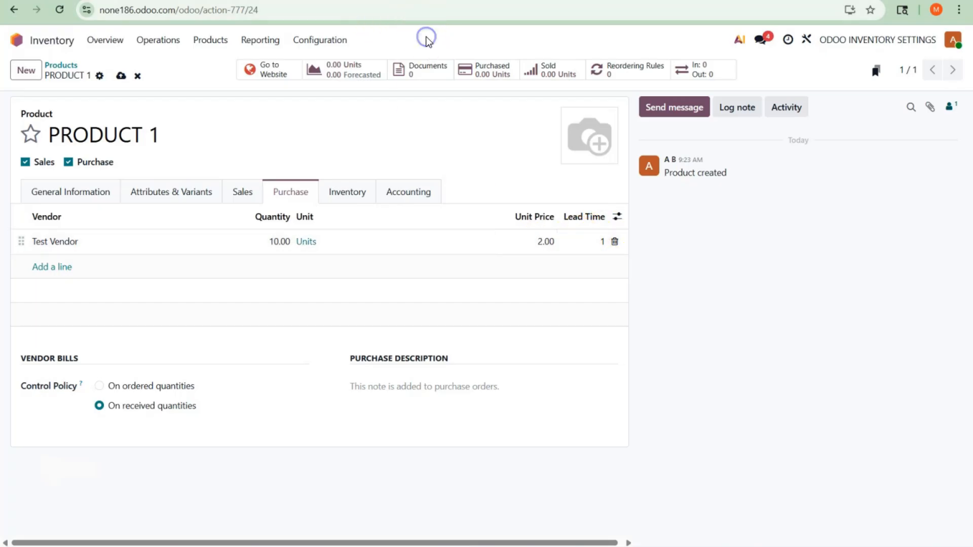
pyautogui.click(119, 76)
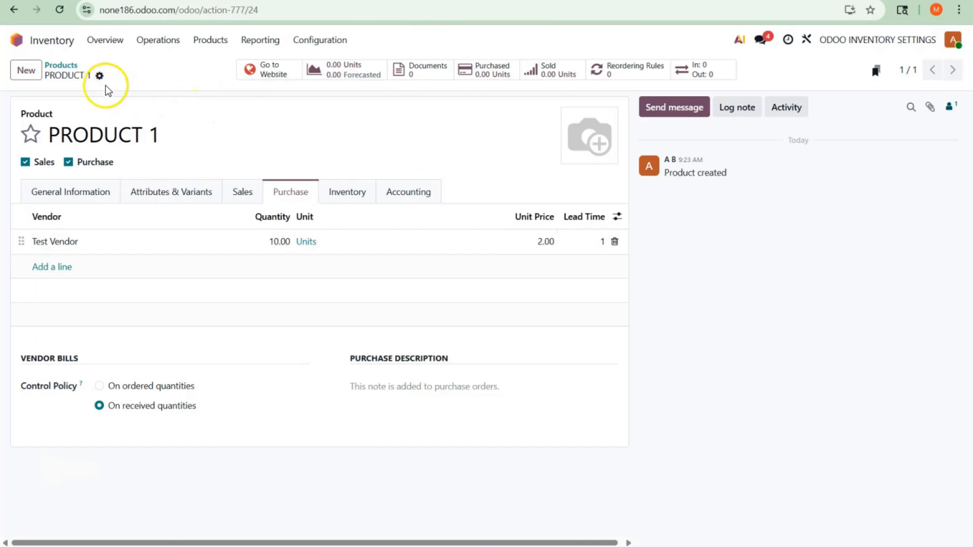
# Start a second product record named PRODUCT 2 and review its general information
pyautogui.click(26, 71)
pyautogui.click(180, 133)
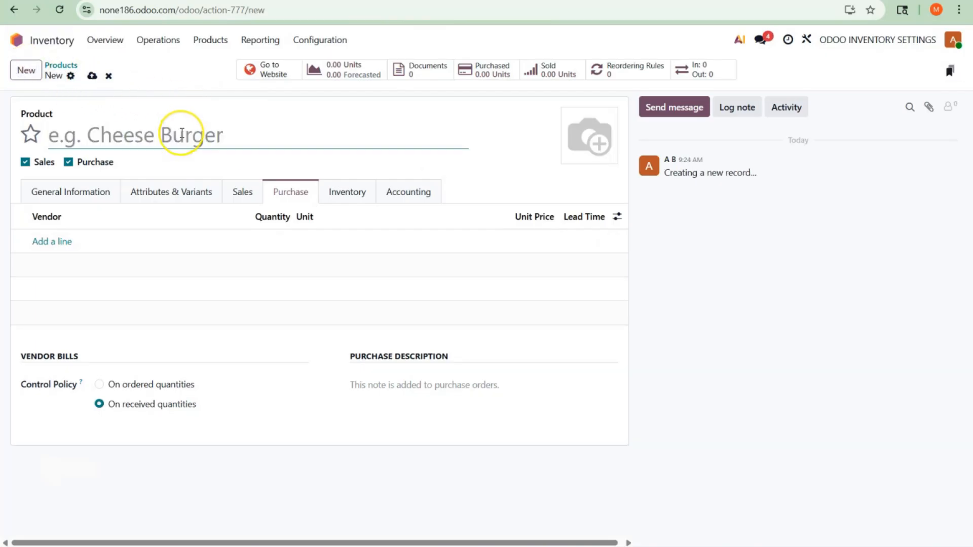
pyautogui.write('PRODUCT 2')
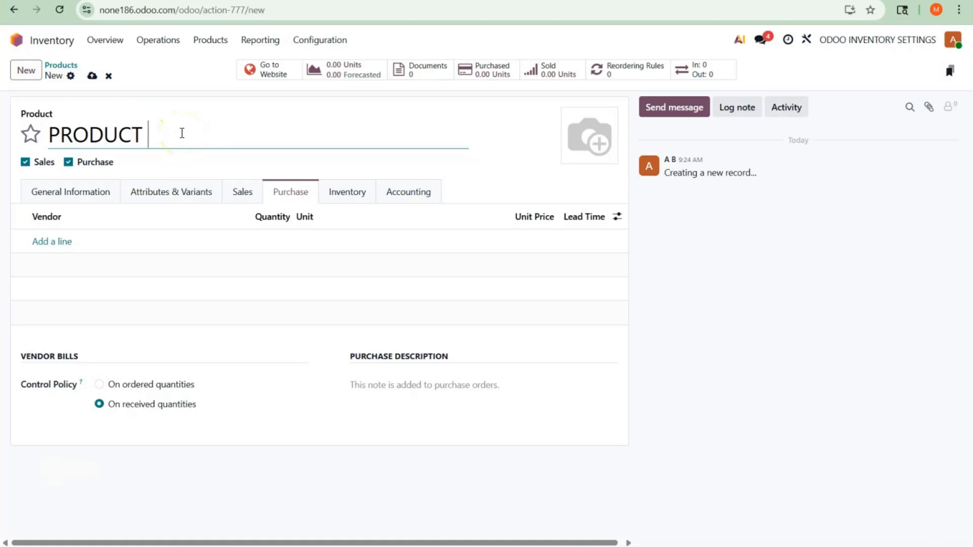
pyautogui.click(94, 195)
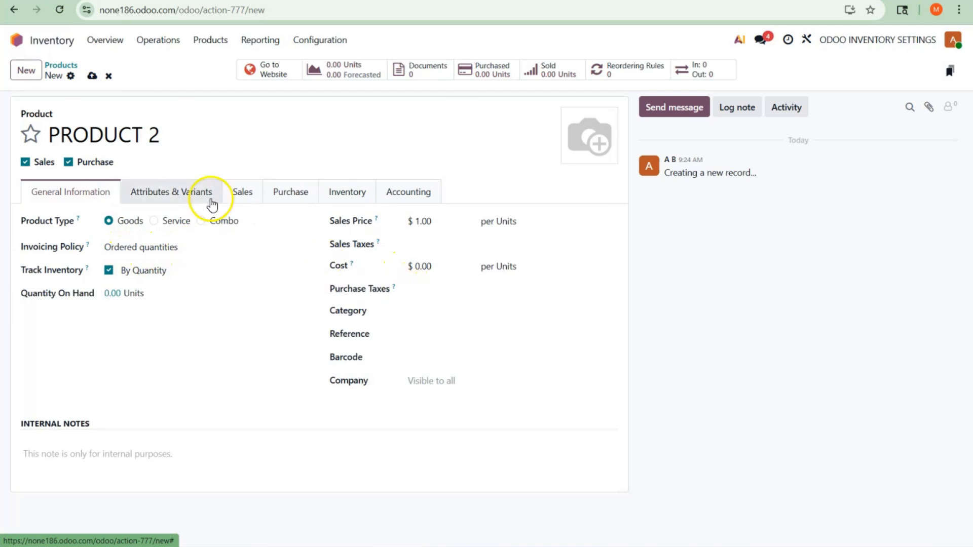
# Add Test Vendor to PRODUCT 2's purchase details with quantity 30 and unit price 3.00, and save the product
pyautogui.click(278, 199)
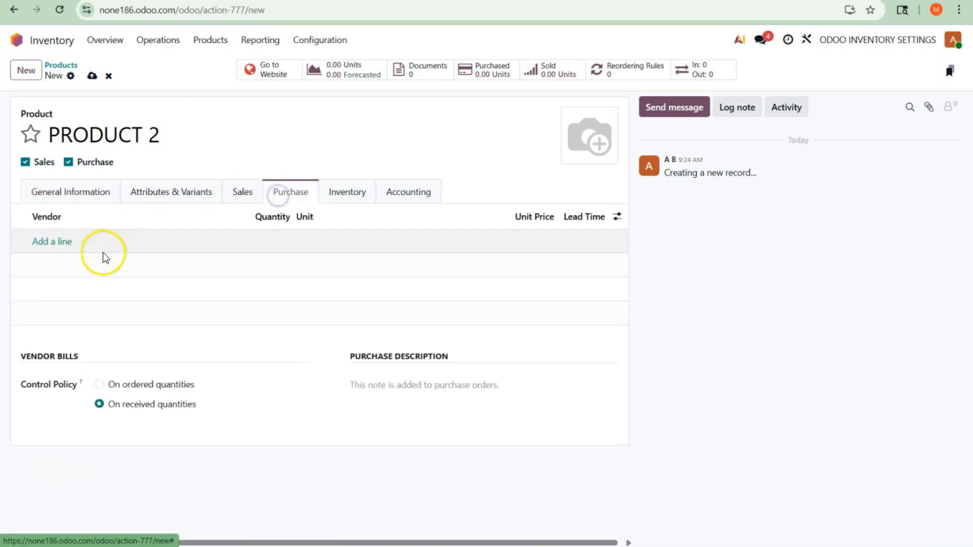
pyautogui.click(54, 242)
pyautogui.write('TEST')
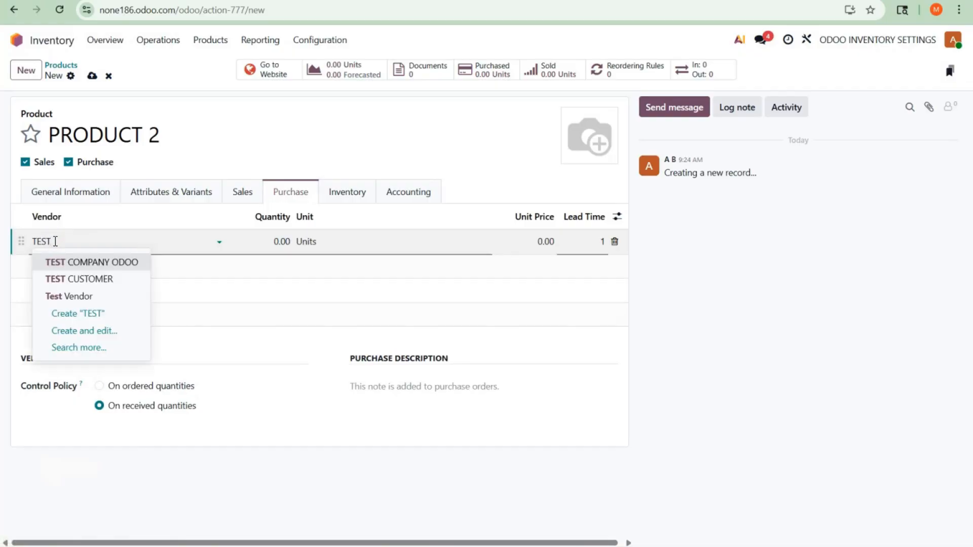
pyautogui.click(83, 296)
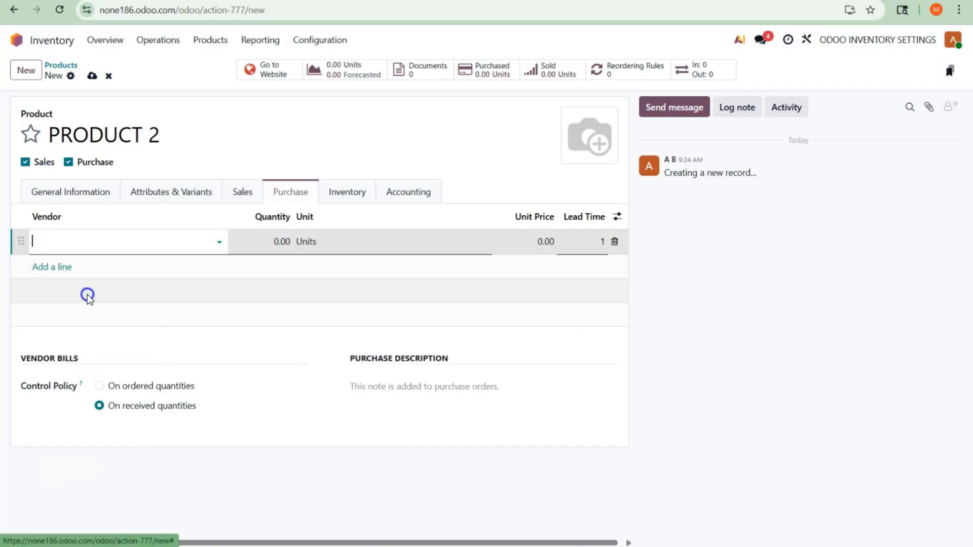
pyautogui.click(278, 241)
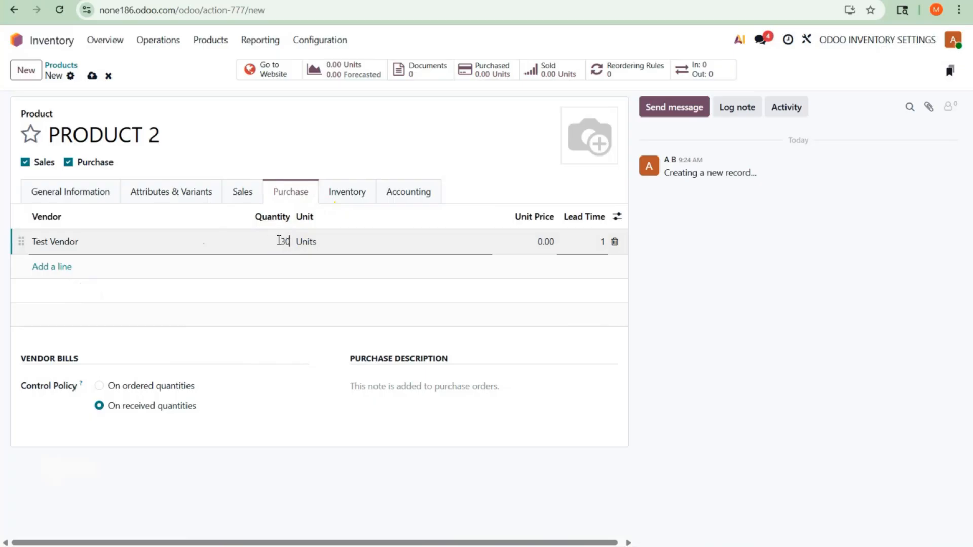
pyautogui.click(546, 240)
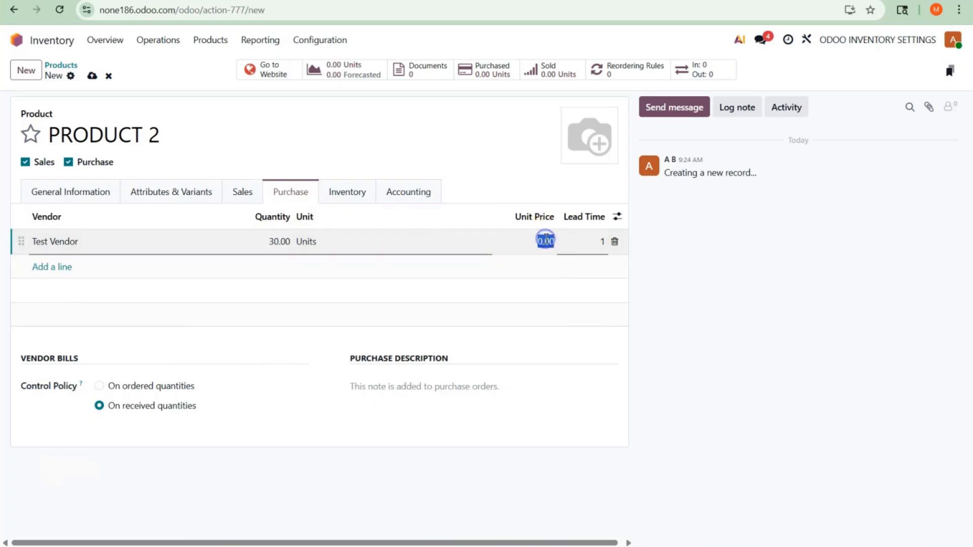
pyautogui.write('3')
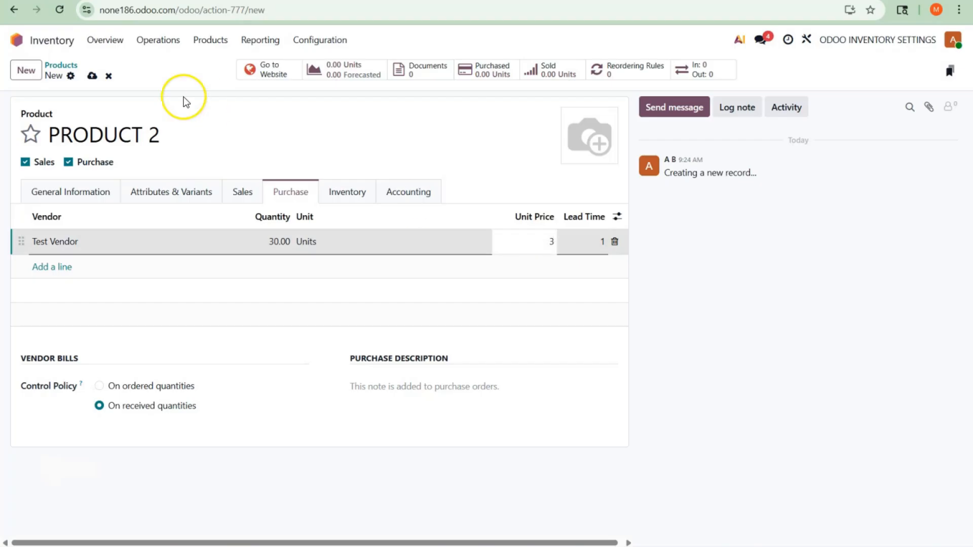
pyautogui.click(91, 76)
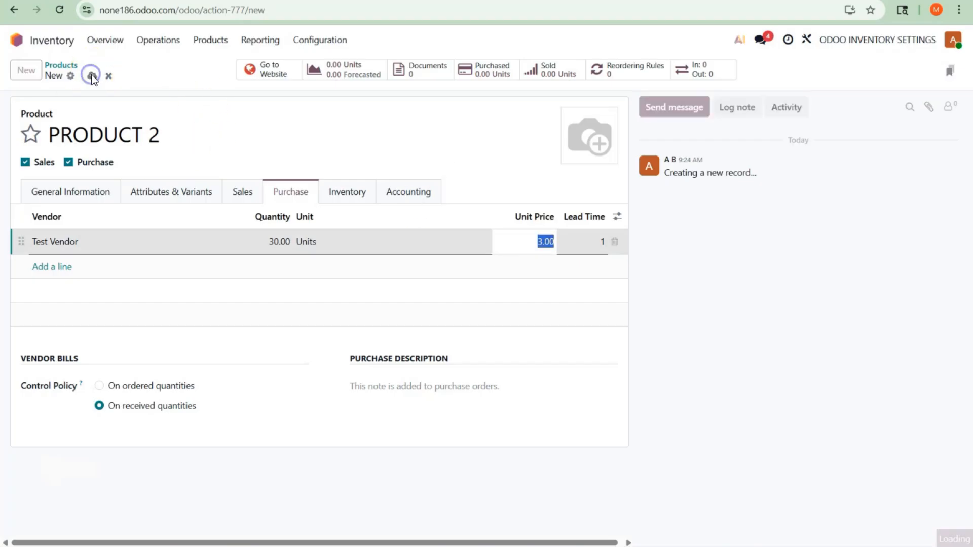
# Start a new purchase request for quotation with Test Vendor as the vendor
pyautogui.click(16, 40)
pyautogui.click(334, 131)
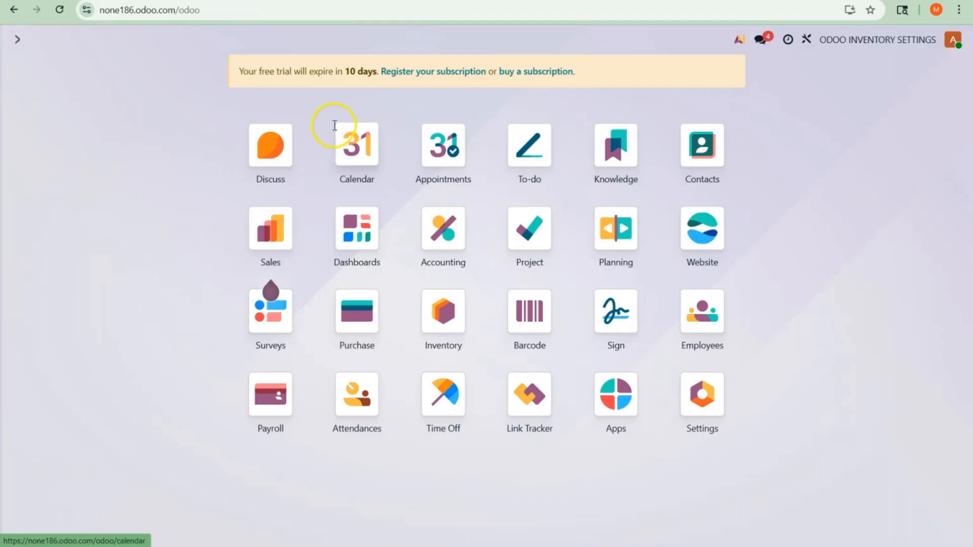
pyautogui.write('pur')
pyautogui.click(469, 155)
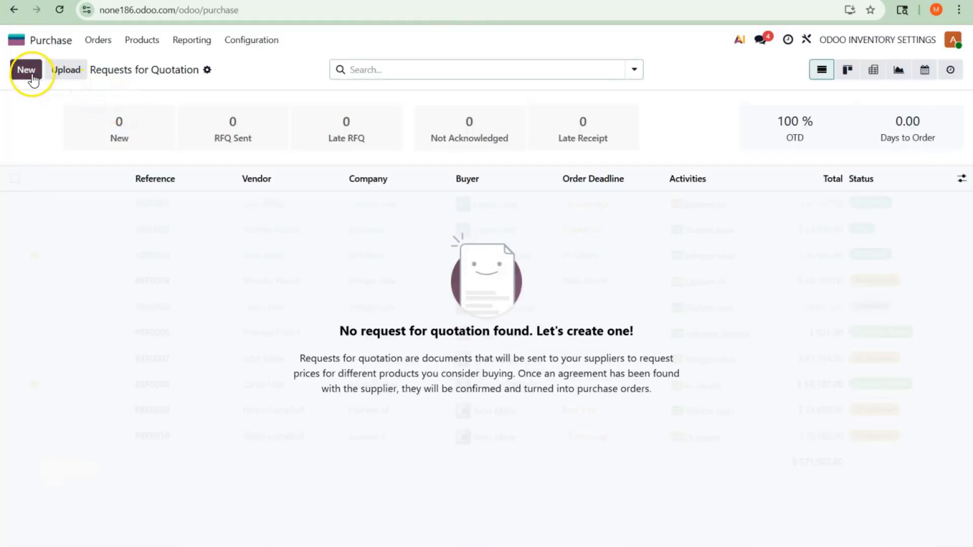
pyautogui.click(30, 74)
pyautogui.write('TEST')
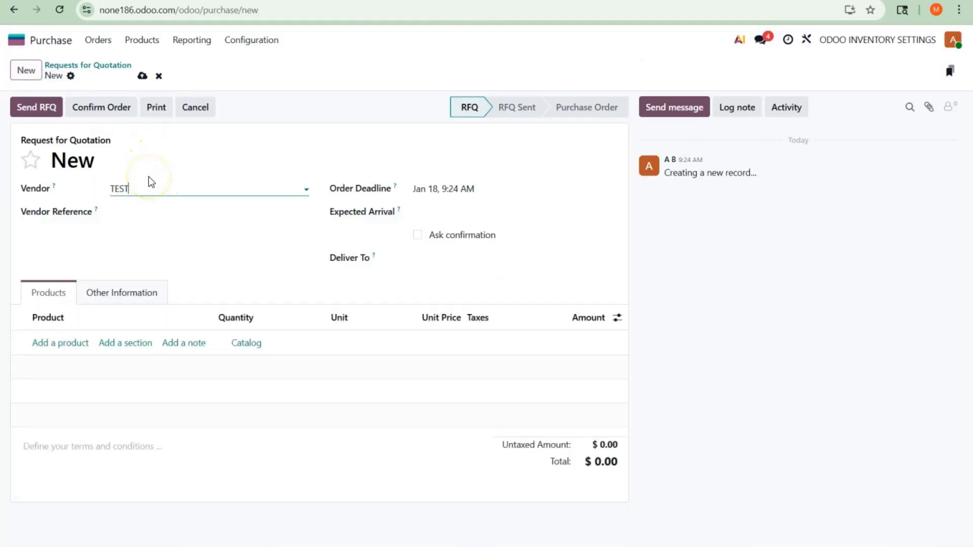
pyautogui.click(159, 211)
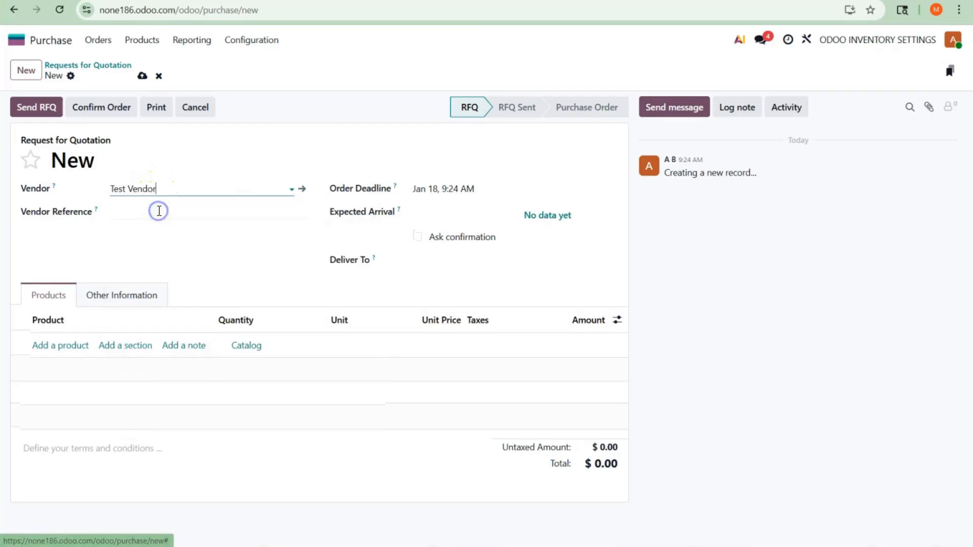
# Try to confirm the request for quotation with PRODUCT 1 added, and discard the unsaved request
pyautogui.click(77, 346)
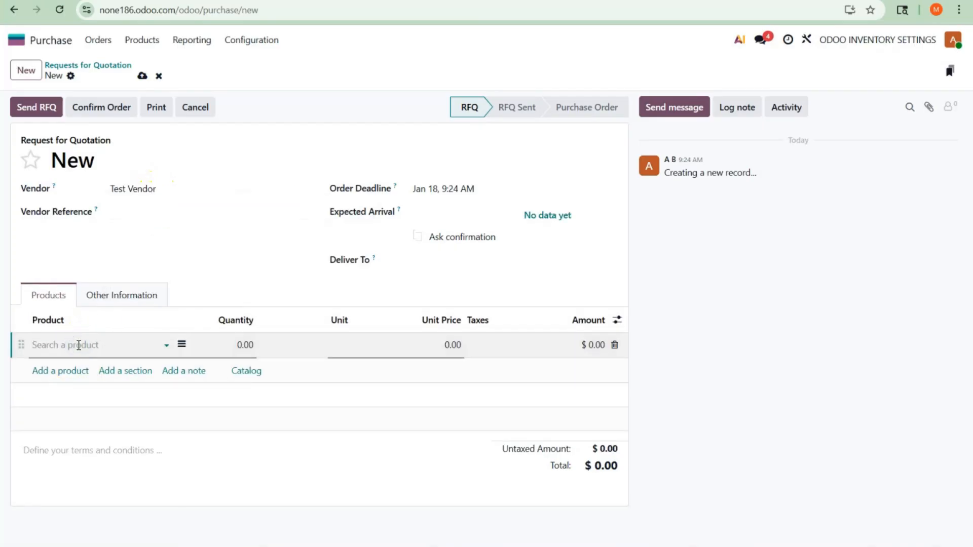
pyautogui.write('PR')
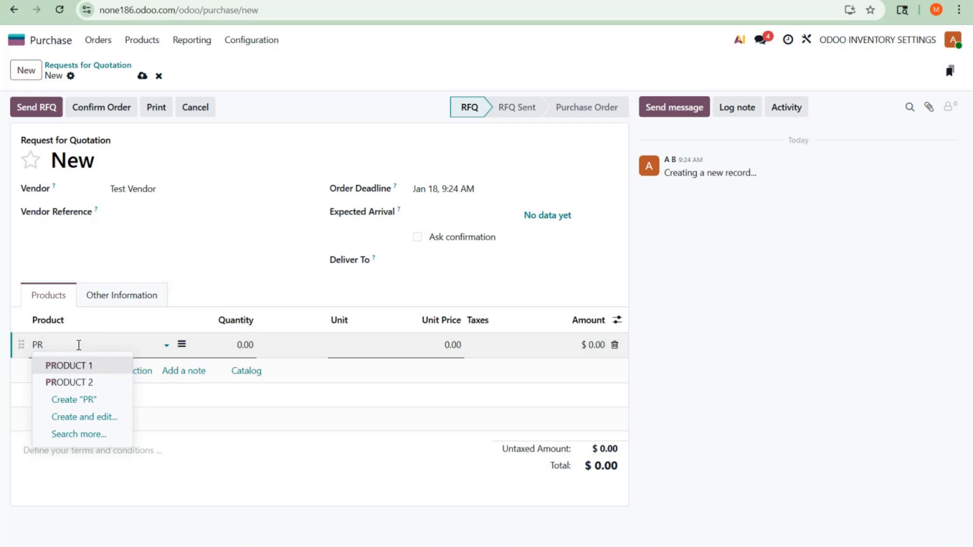
pyautogui.click(88, 365)
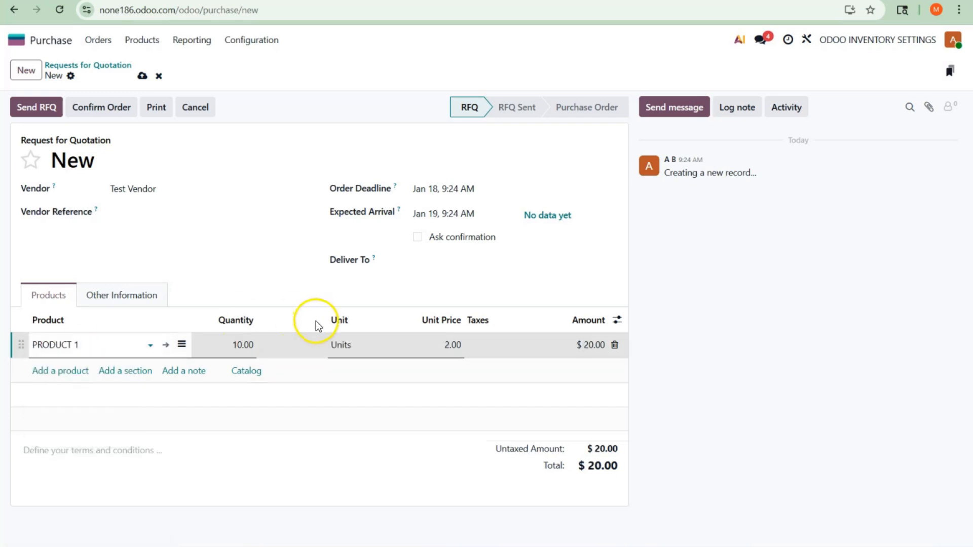
pyautogui.click(113, 107)
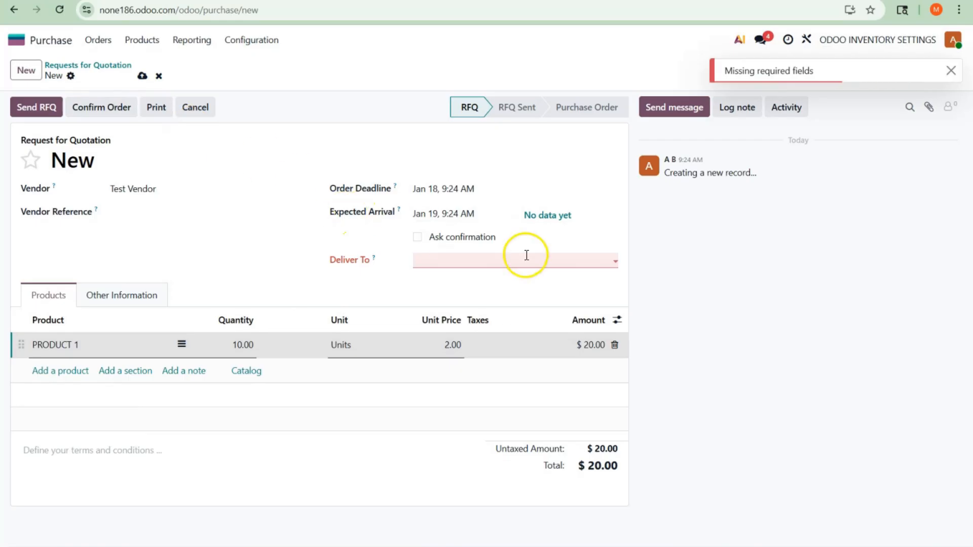
pyautogui.click(16, 45)
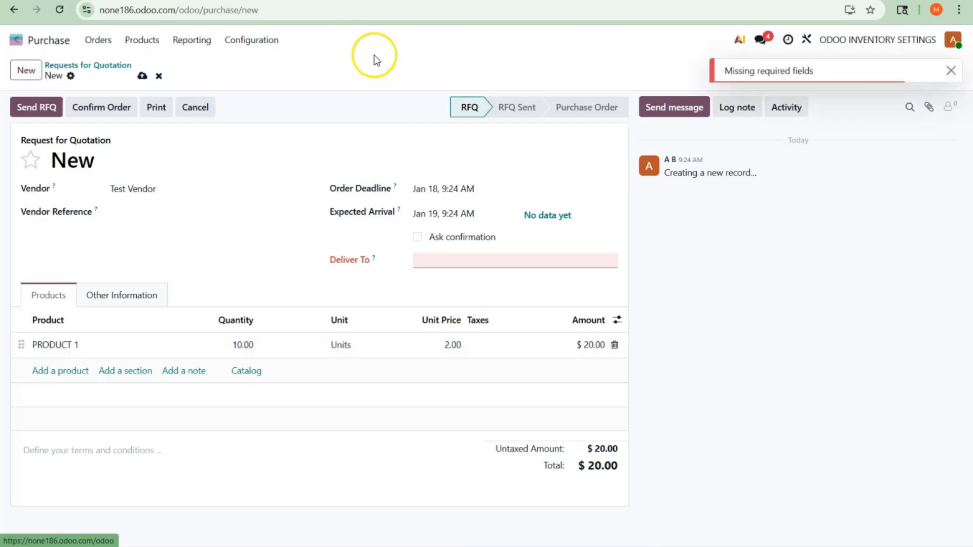
pyautogui.click(158, 77)
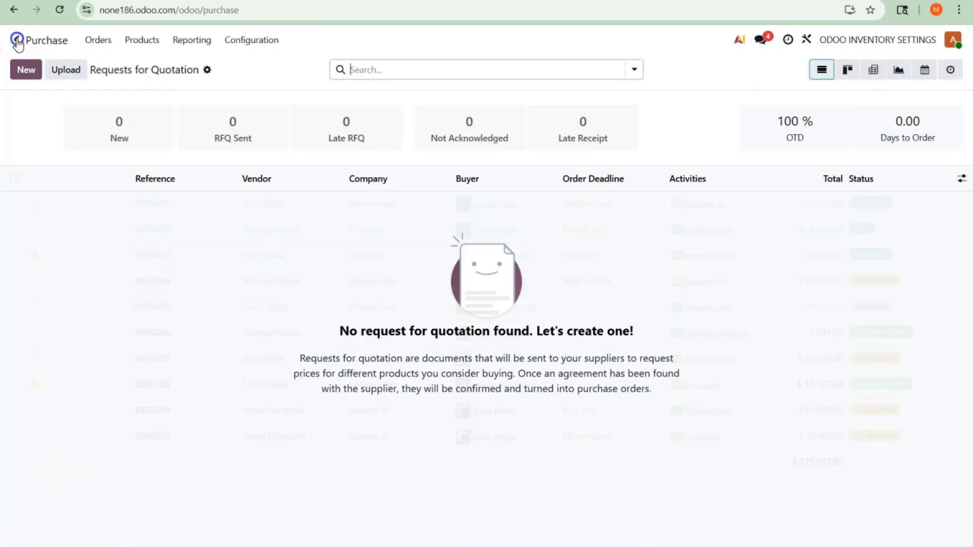
# Create a warehouse for ODOO INVENTORY SETTINGS with the short name ODOO, and save it
pyautogui.click(17, 41)
pyautogui.write('WARE')
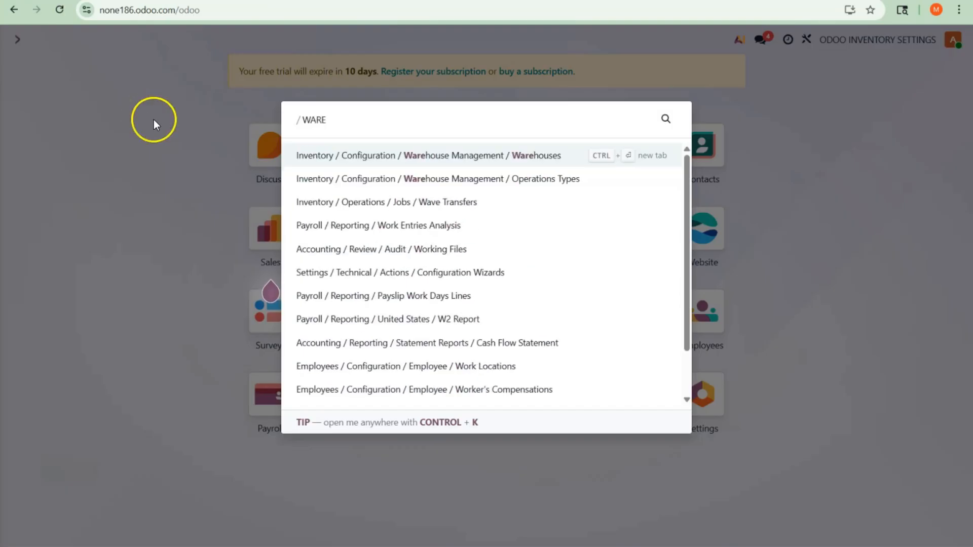
pyautogui.click(366, 154)
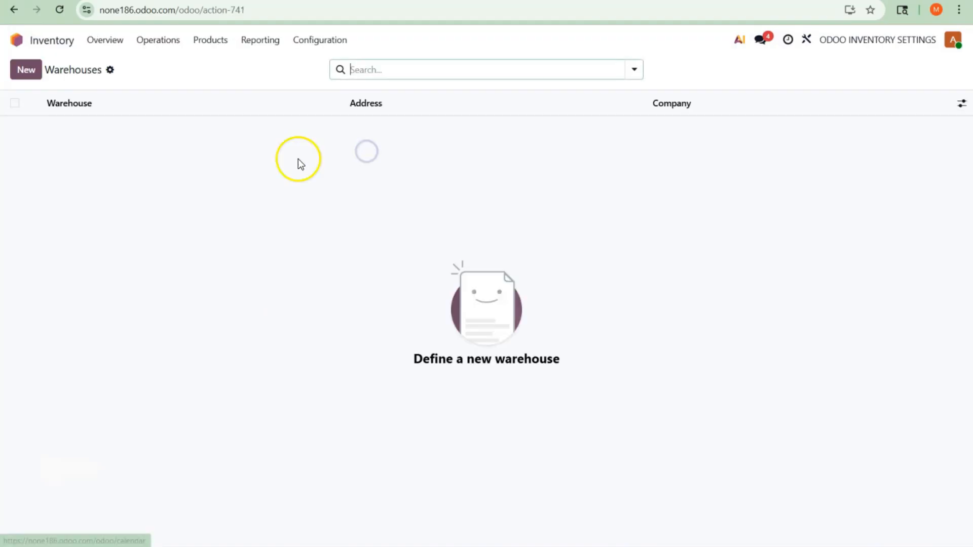
pyautogui.click(26, 71)
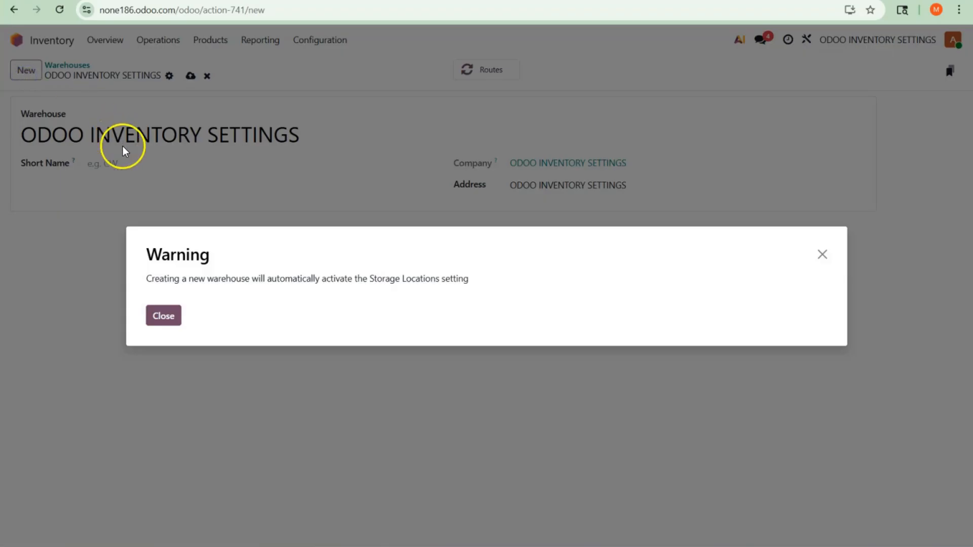
pyautogui.click(163, 316)
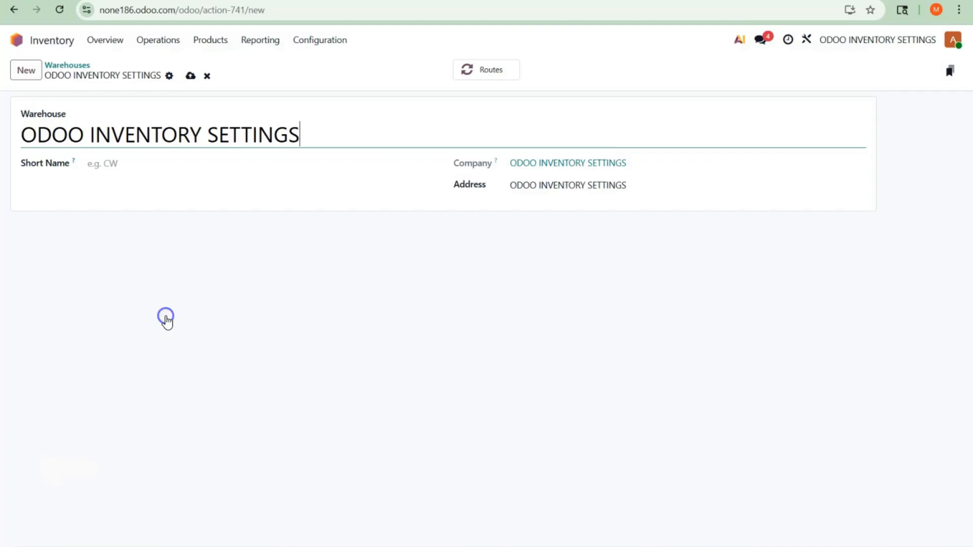
pyautogui.click(151, 168)
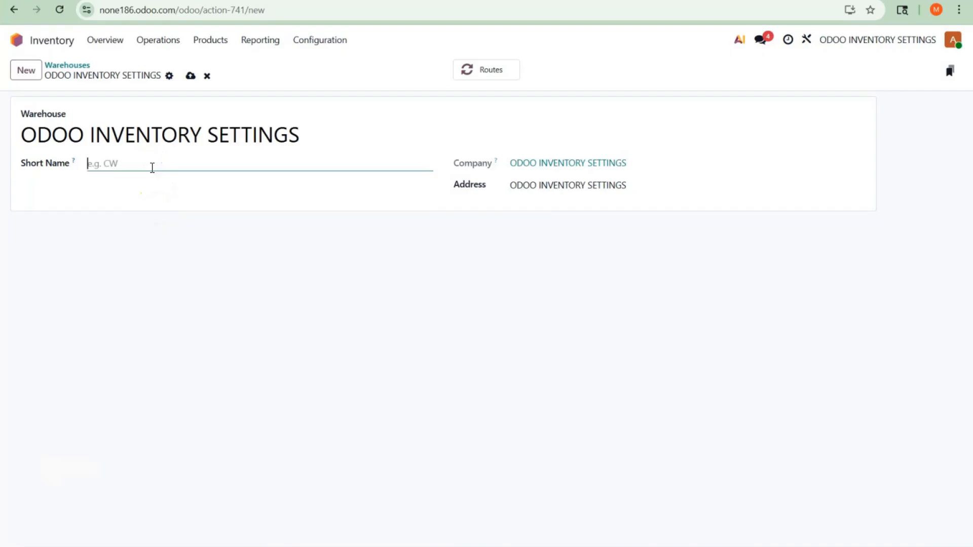
pyautogui.click(191, 76)
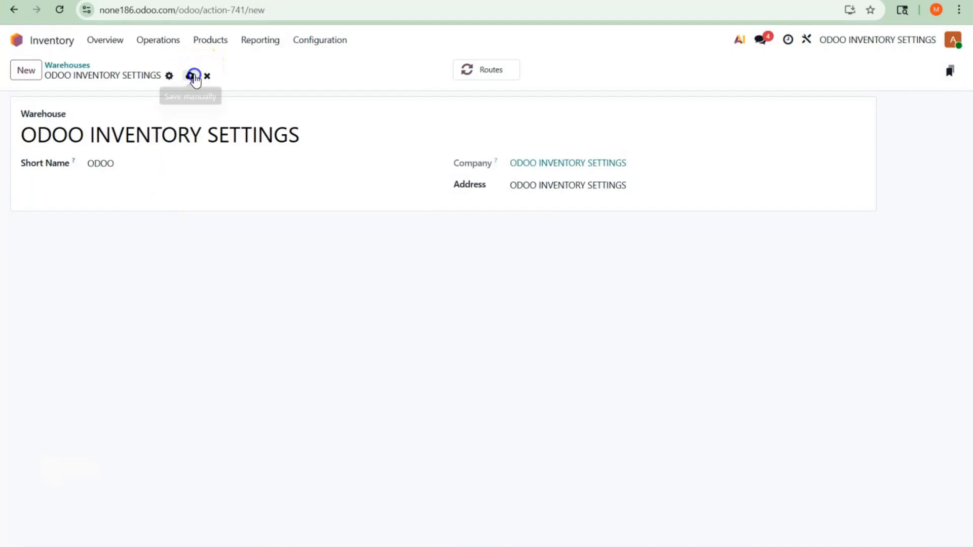
# Create a new purchase request for quotation addressed to Test Vendor
pyautogui.click(19, 45)
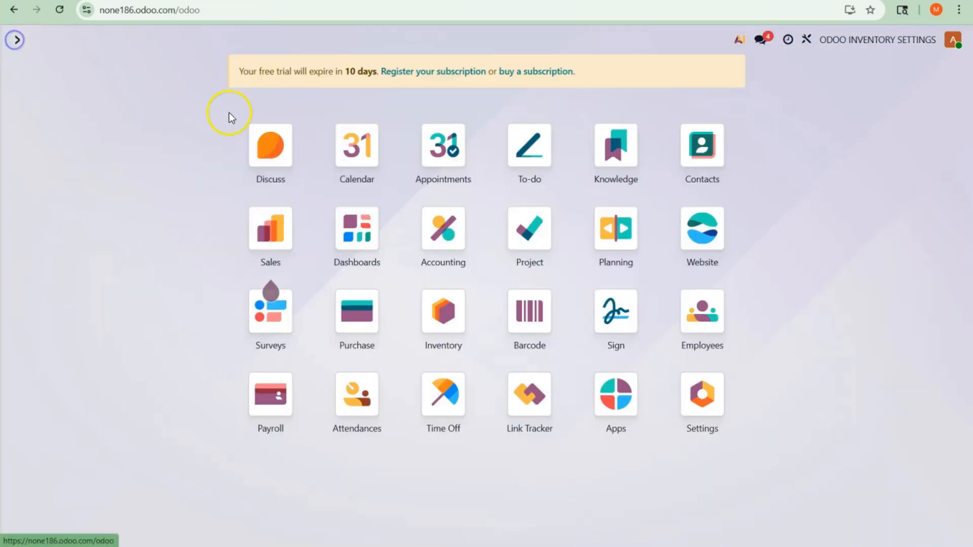
pyautogui.write('PUR')
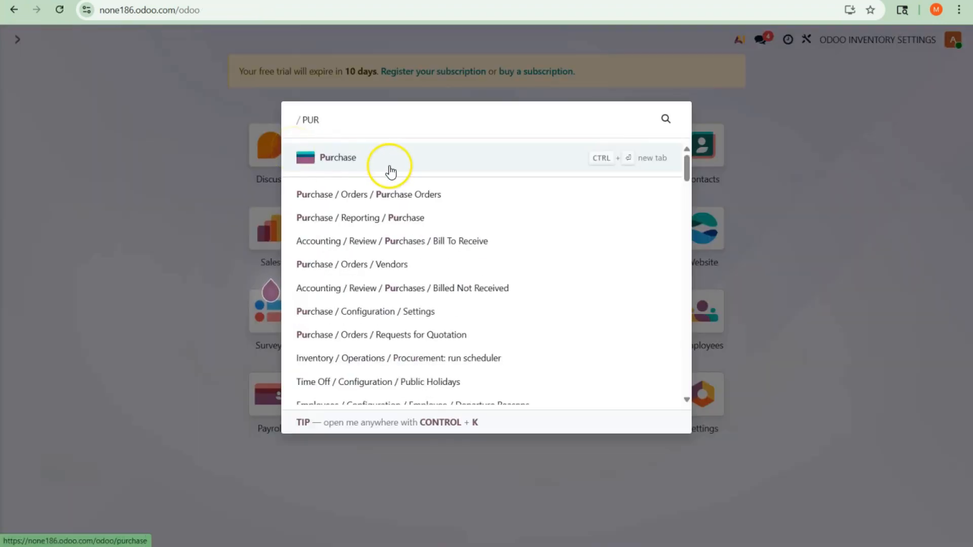
pyautogui.click(389, 163)
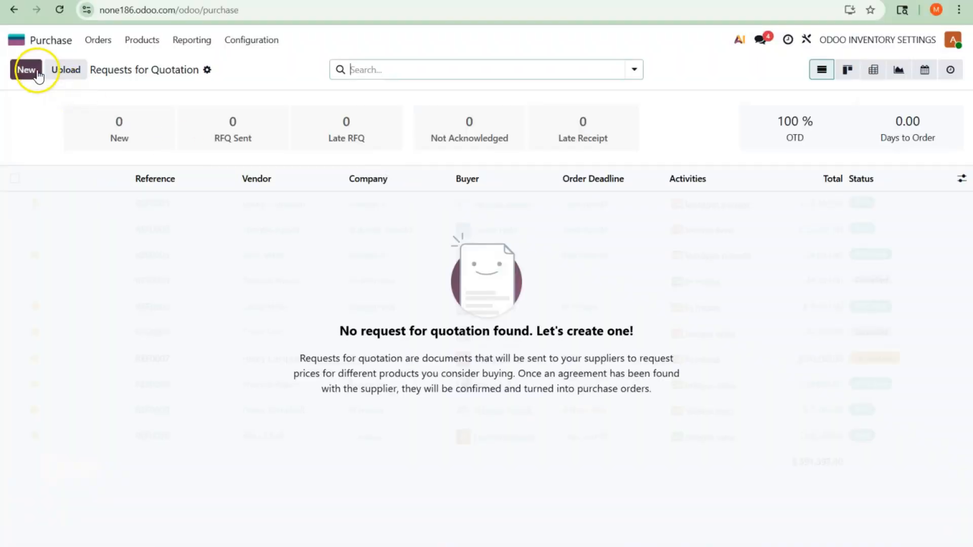
pyautogui.click(39, 76)
pyautogui.write('TEST')
pyautogui.click(163, 209)
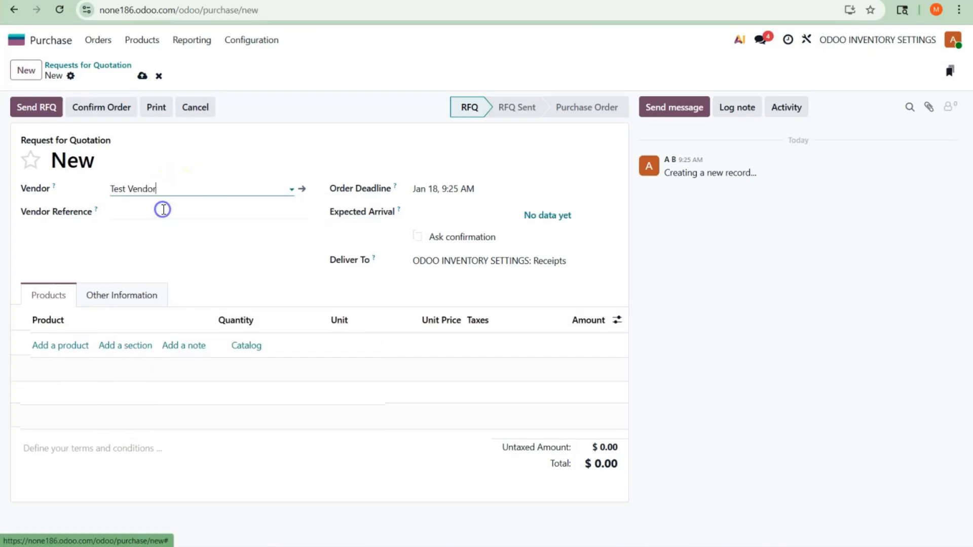
# Add PRODUCT 1 to the Test Vendor request for quotation and confirm the order
pyautogui.click(71, 346)
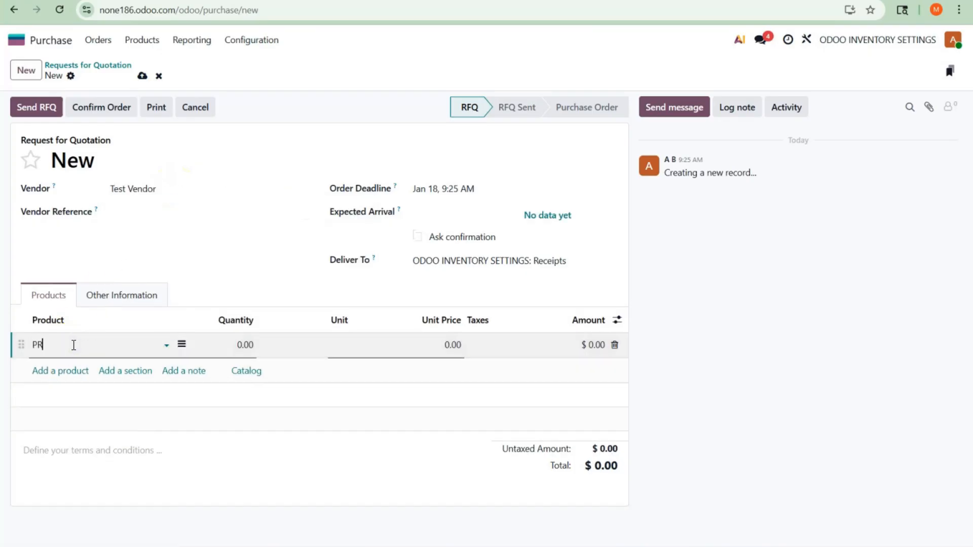
pyautogui.click(76, 365)
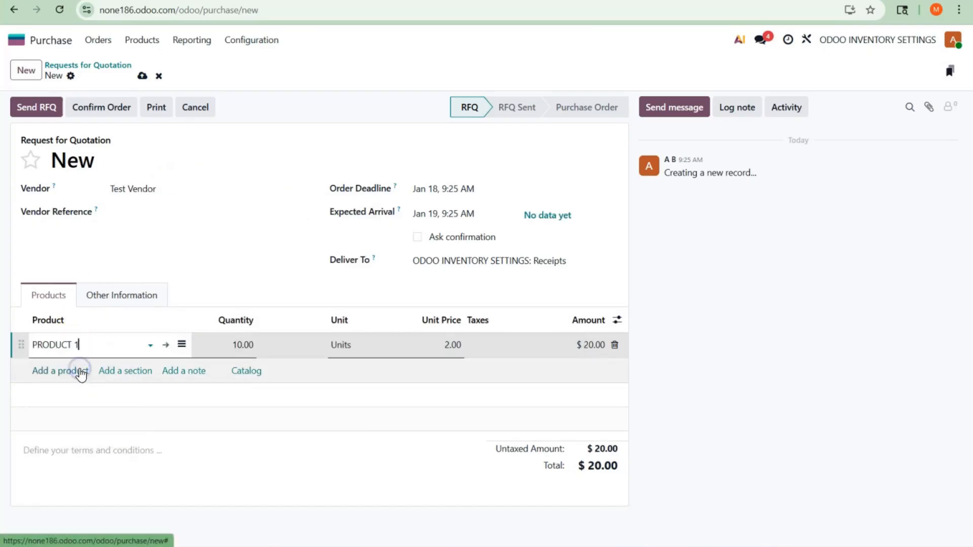
pyautogui.click(94, 111)
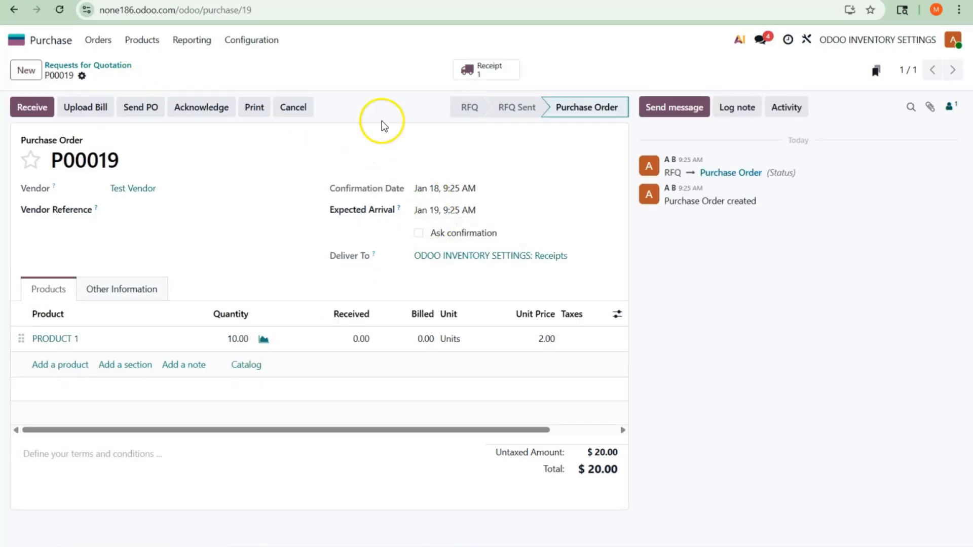
# In the purchase order's receipt, create destination package PACK125 for PRODUCT 1 and save the detailed operations
pyautogui.click(489, 71)
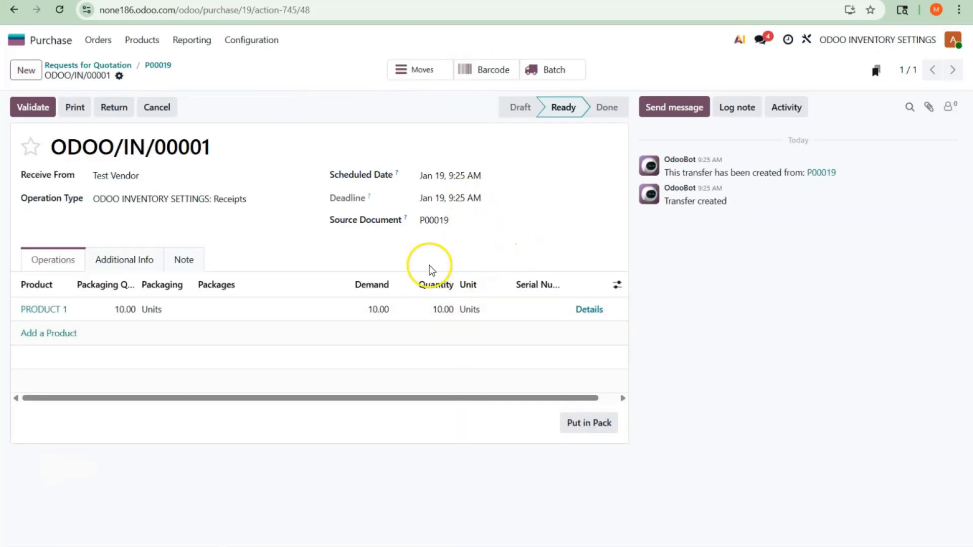
pyautogui.click(238, 307)
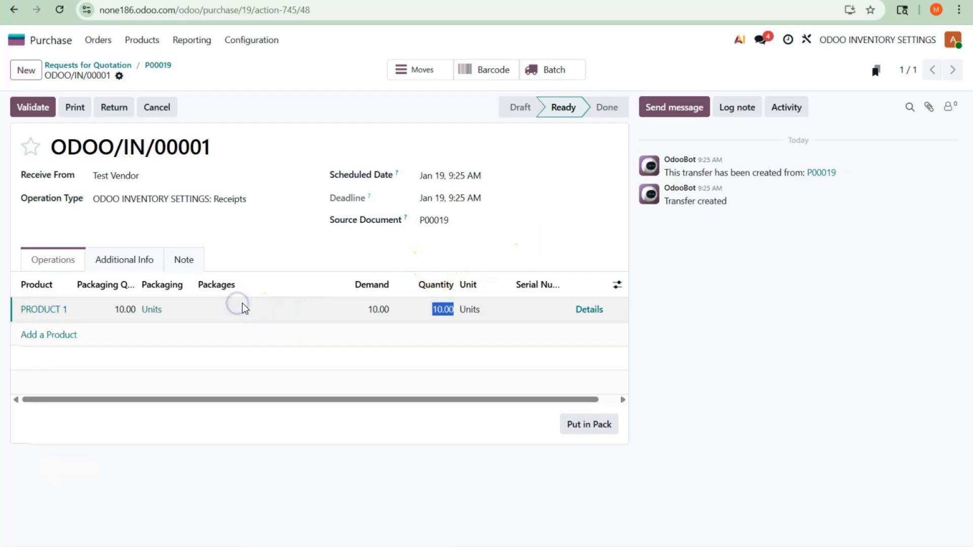
pyautogui.click(596, 311)
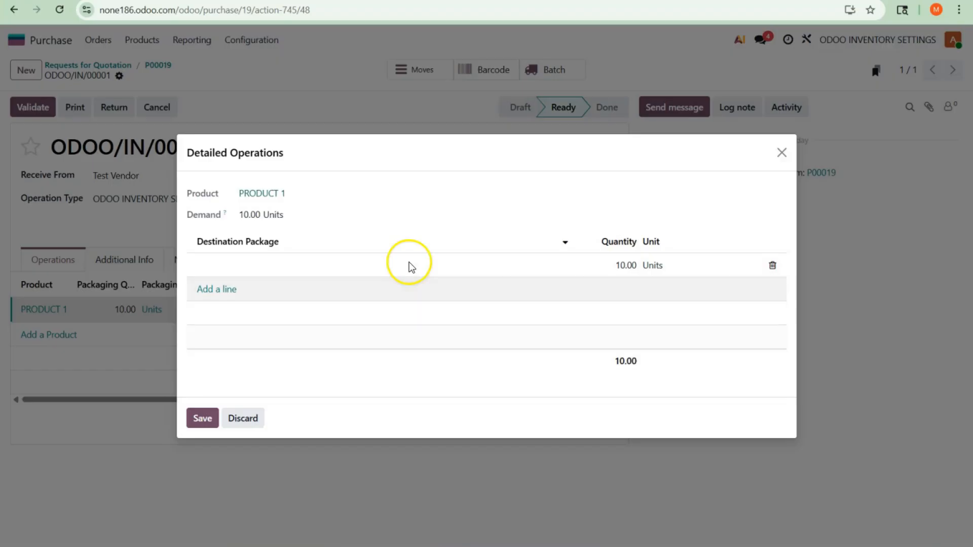
pyautogui.click(315, 267)
pyautogui.click(317, 267)
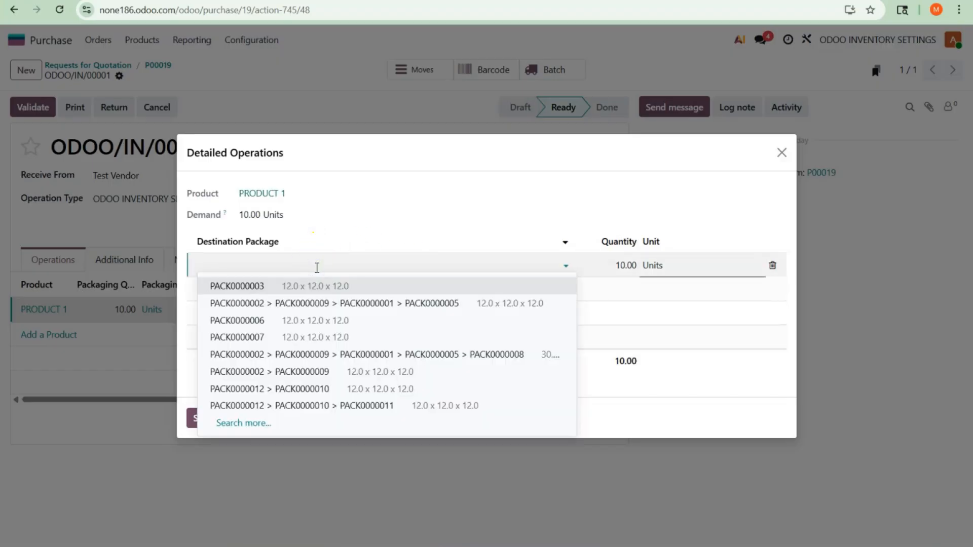
pyautogui.write('PACK1')
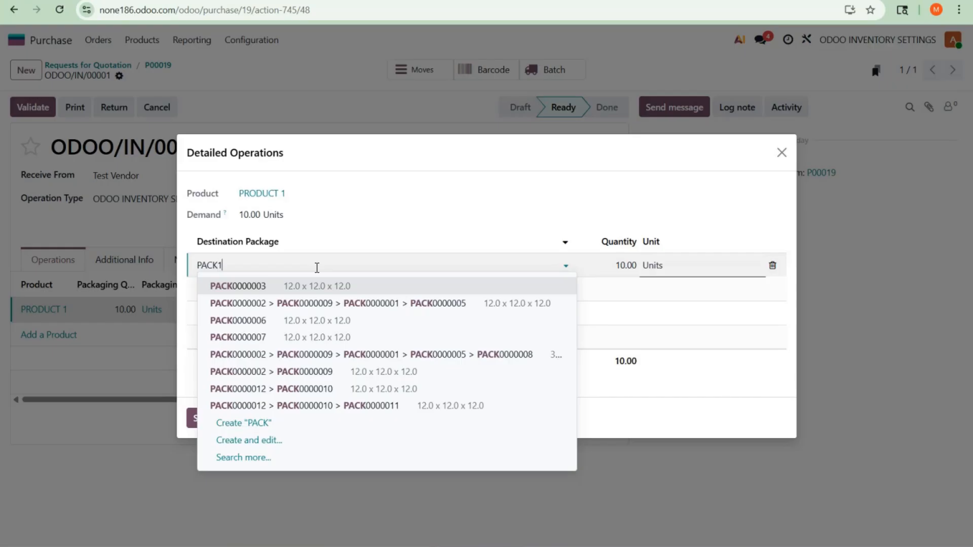
pyautogui.write('25')
pyautogui.click(252, 287)
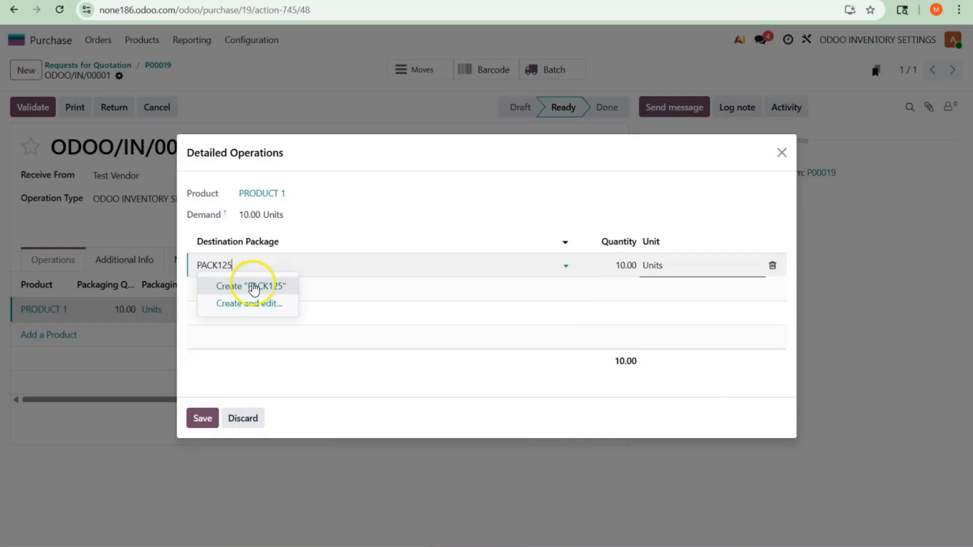
pyautogui.click(253, 287)
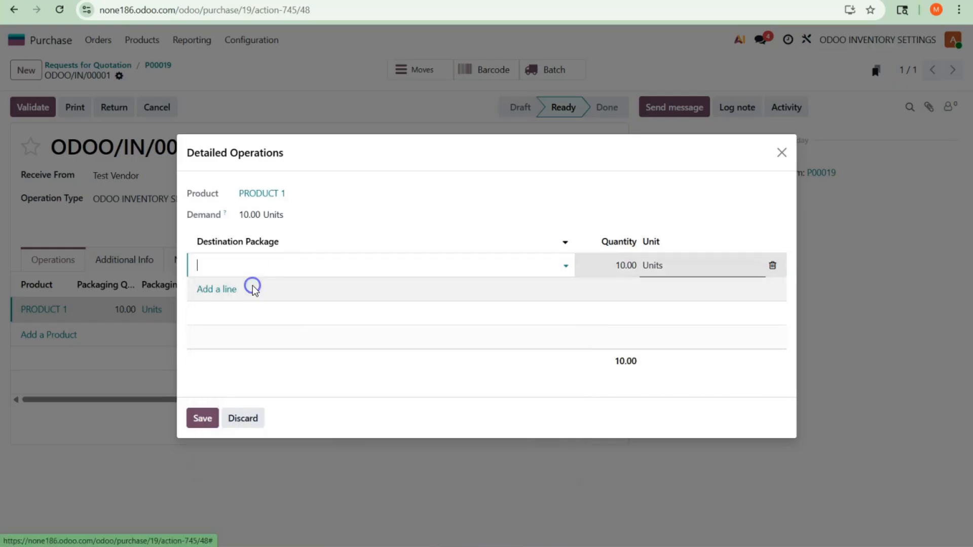
pyautogui.click(205, 419)
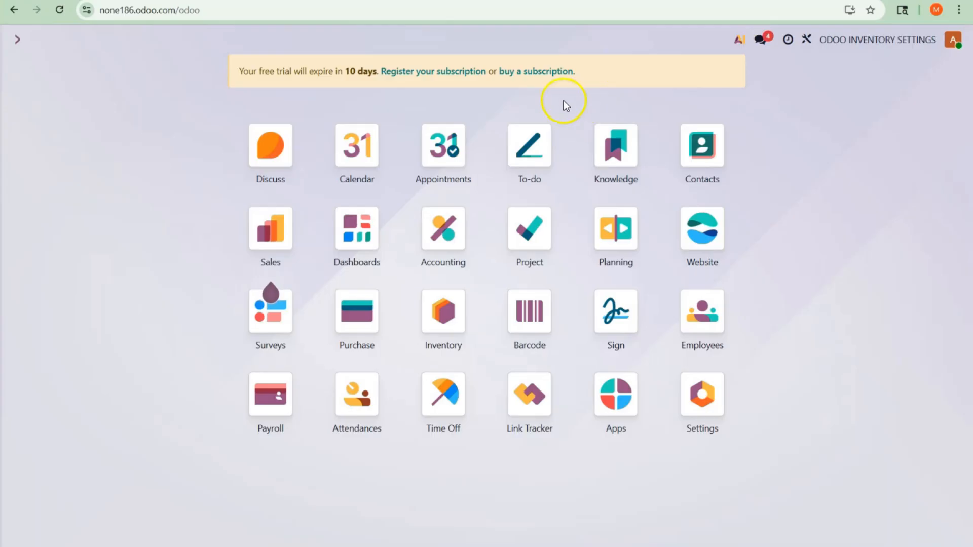
# Reopen the receipt of the Test Vendor purchase order for PRODUCT 1 and validate it
pyautogui.write('PUR')
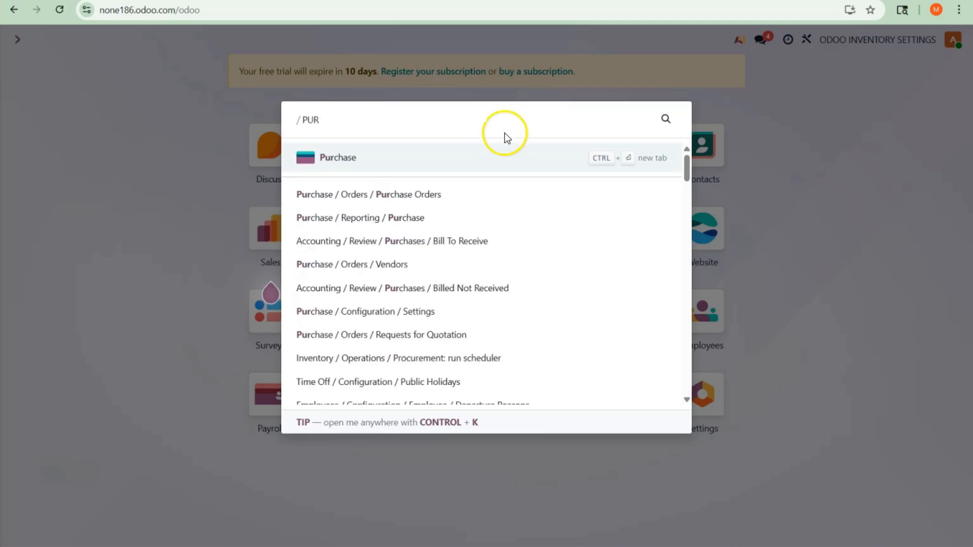
pyautogui.click(473, 158)
pyautogui.click(159, 209)
pyautogui.click(481, 74)
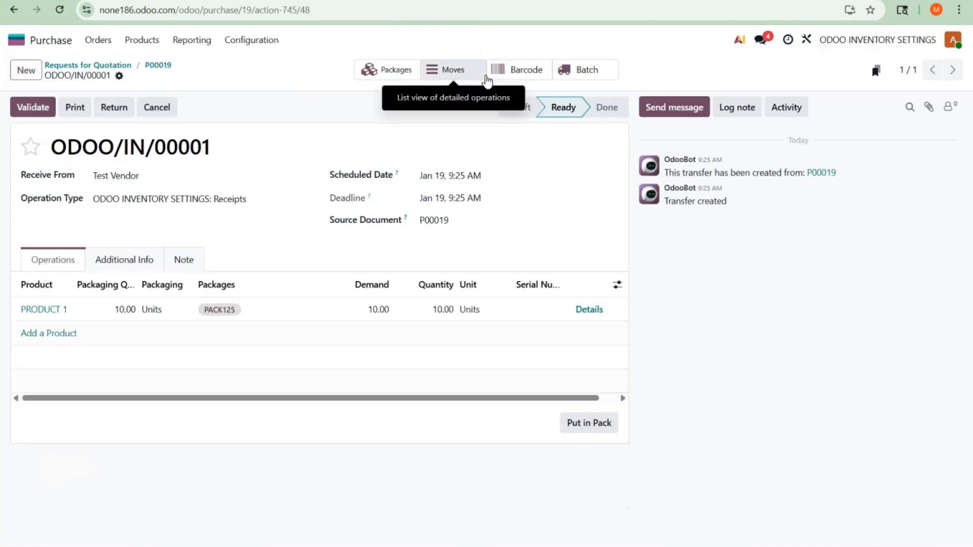
pyautogui.click(34, 113)
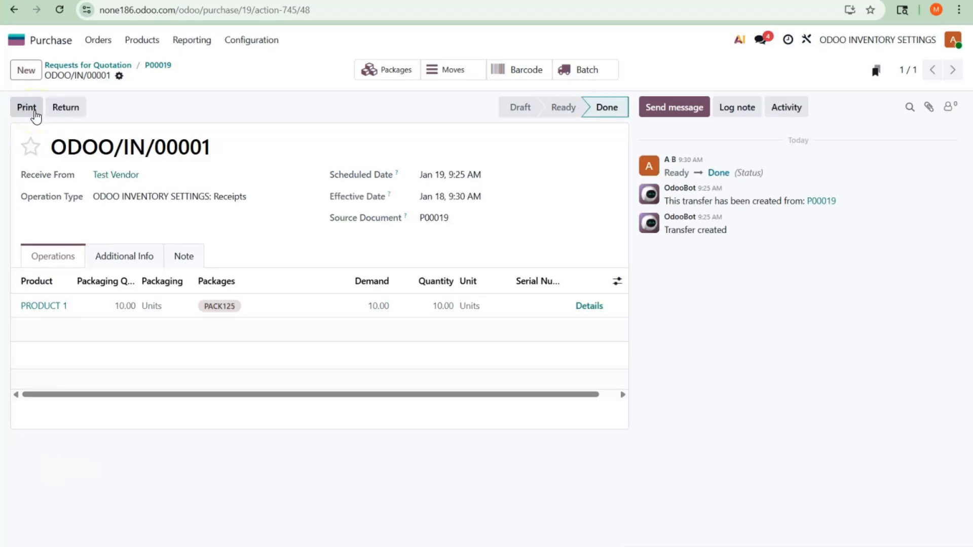
# Create another purchase request for quotation with Test Vendor as the vendor
pyautogui.click(94, 65)
pyautogui.click(26, 72)
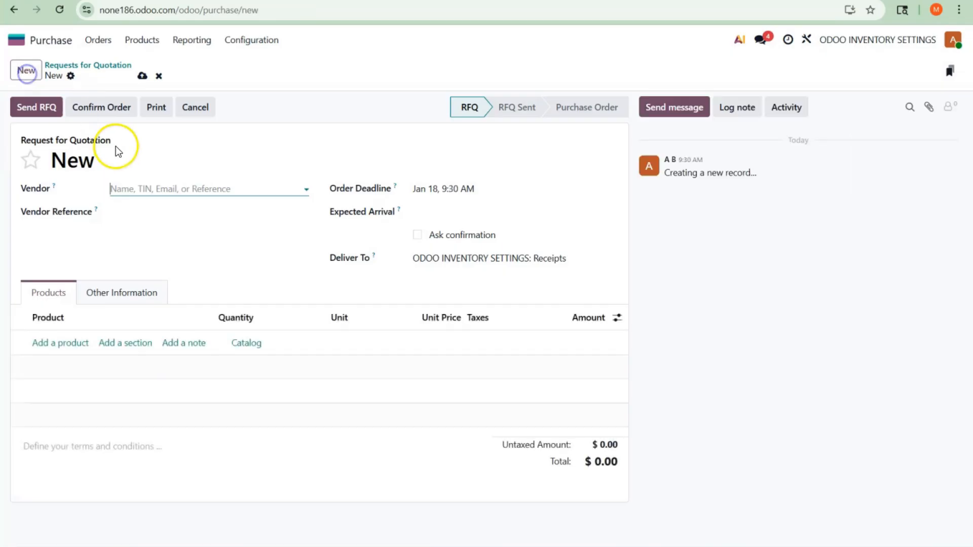
pyautogui.write('TEST')
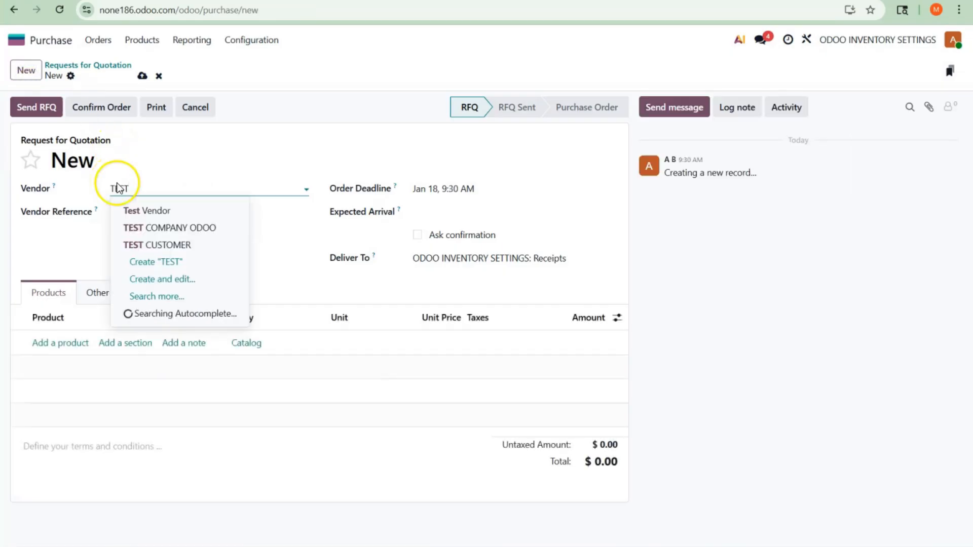
pyautogui.click(152, 211)
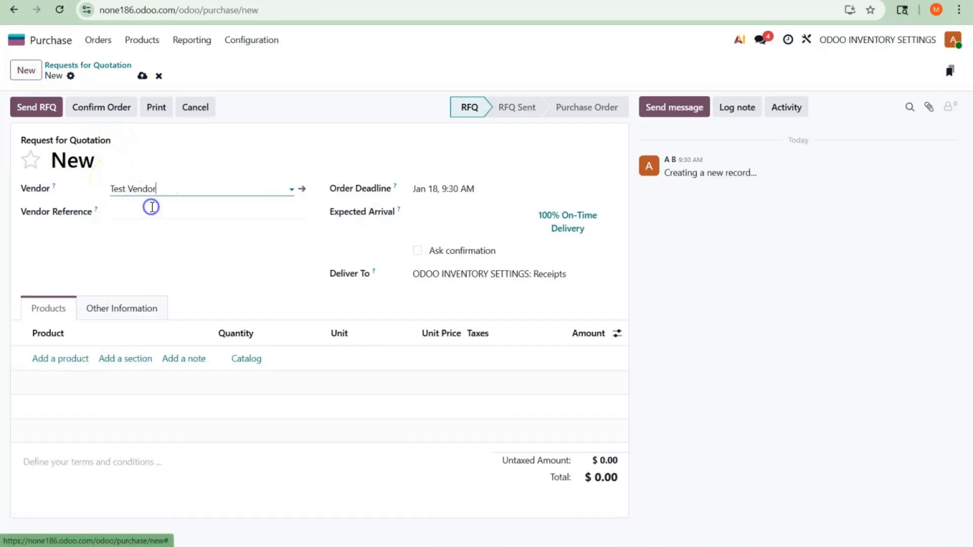
# Add PRODUCT 2 to the new Test Vendor request for quotation and confirm the order
pyautogui.click(78, 359)
pyautogui.write('PRO')
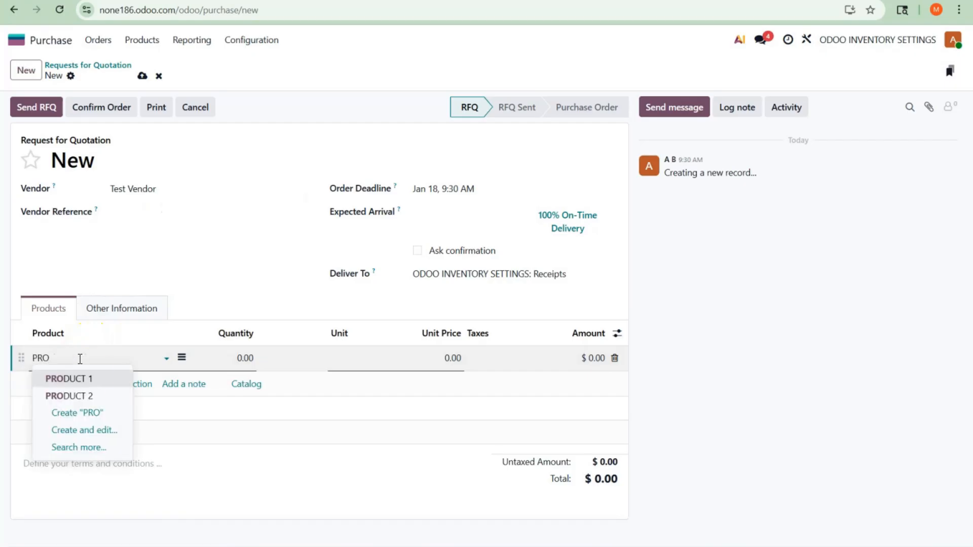
pyautogui.click(91, 394)
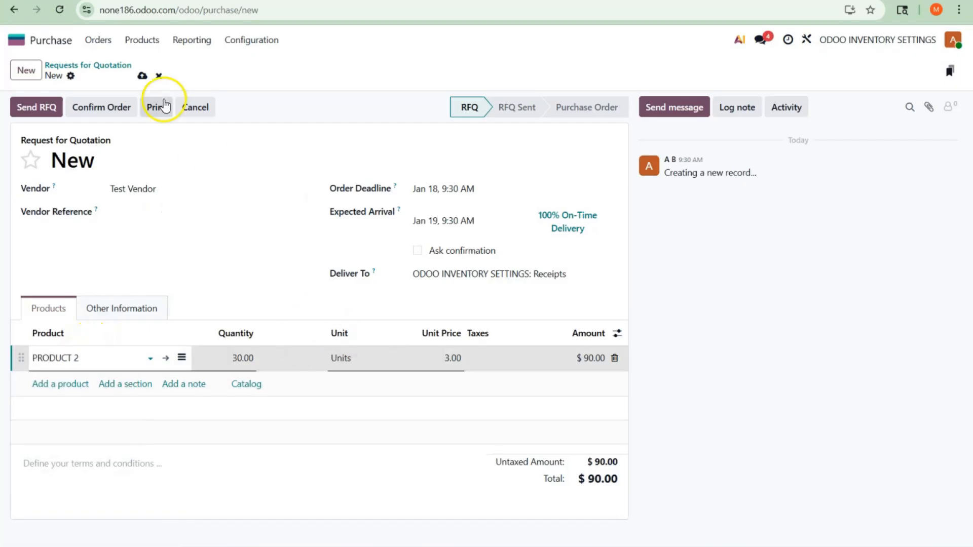
pyautogui.click(108, 108)
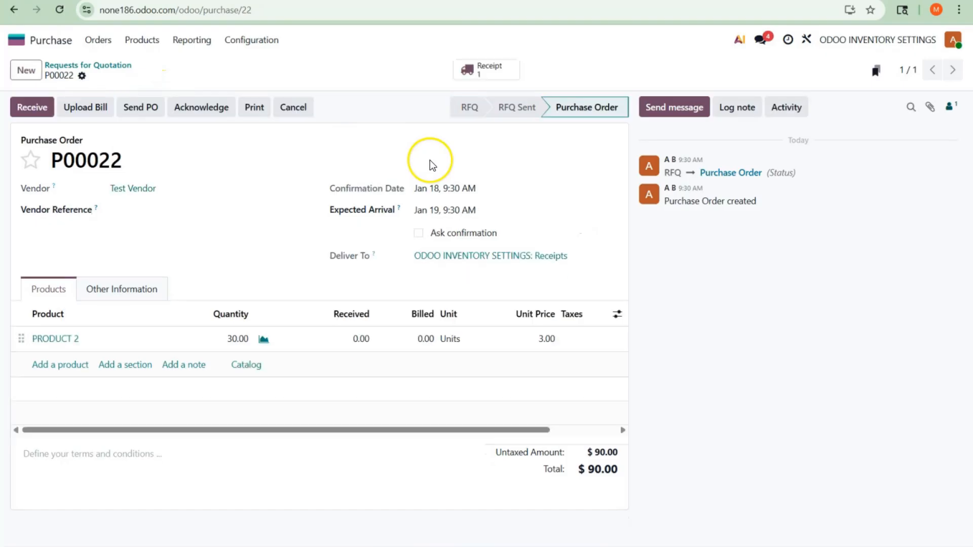
# In the new purchase order's receipt, assign existing package PACK125 as PRODUCT 2's destination package and save the detailed operations
pyautogui.click(489, 73)
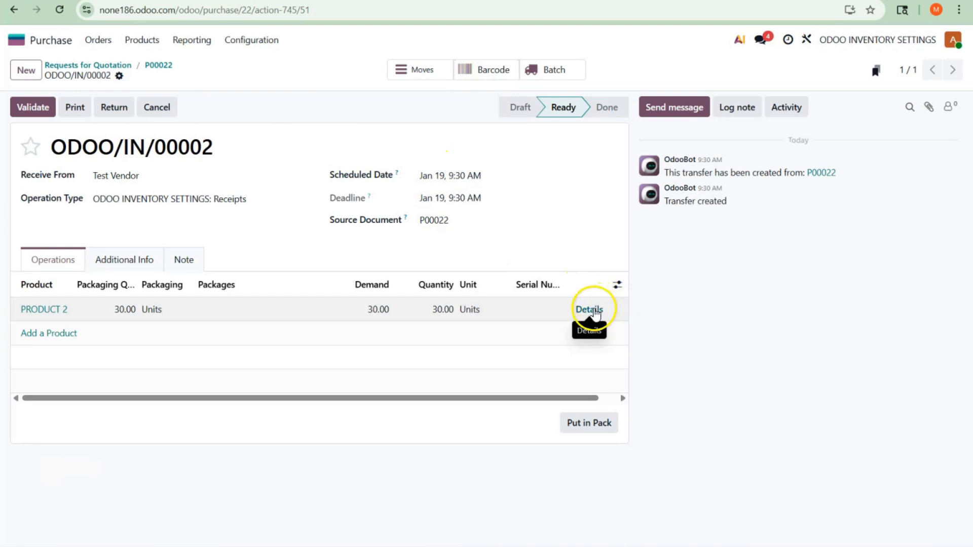
pyautogui.click(594, 310)
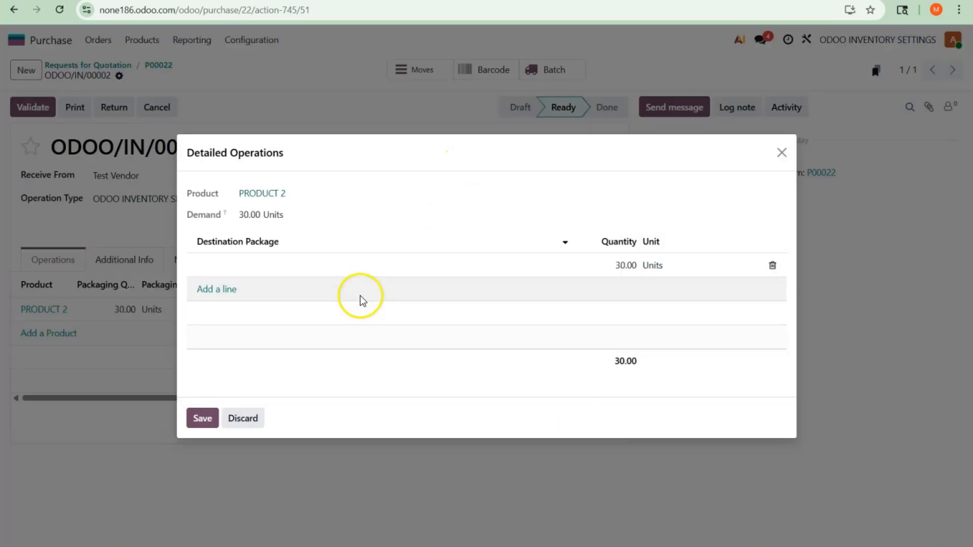
pyautogui.click(314, 270)
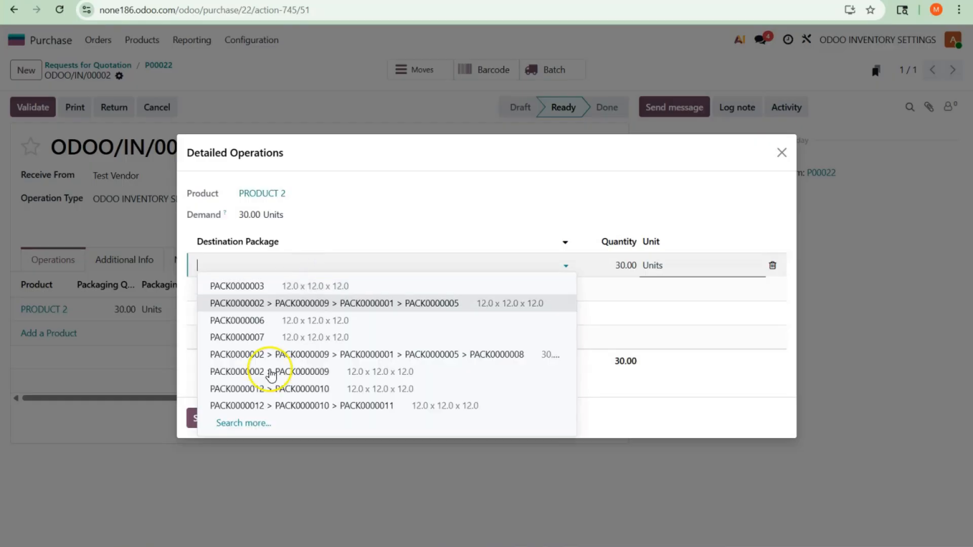
pyautogui.click(250, 425)
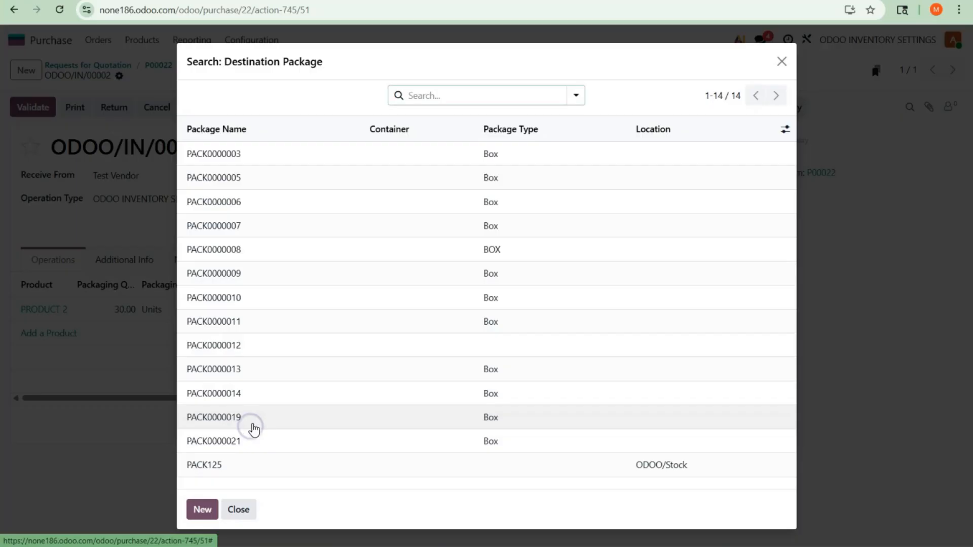
pyautogui.click(205, 466)
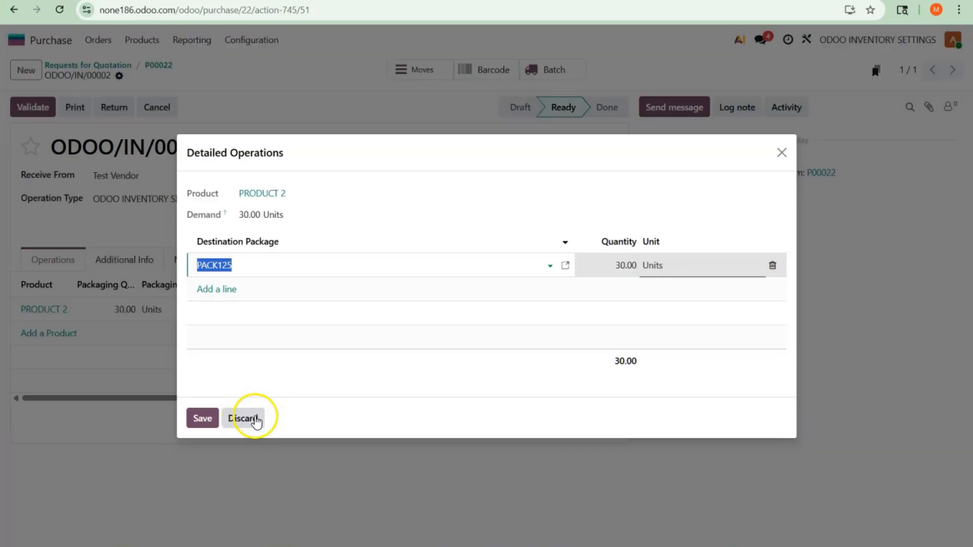
pyautogui.click(247, 282)
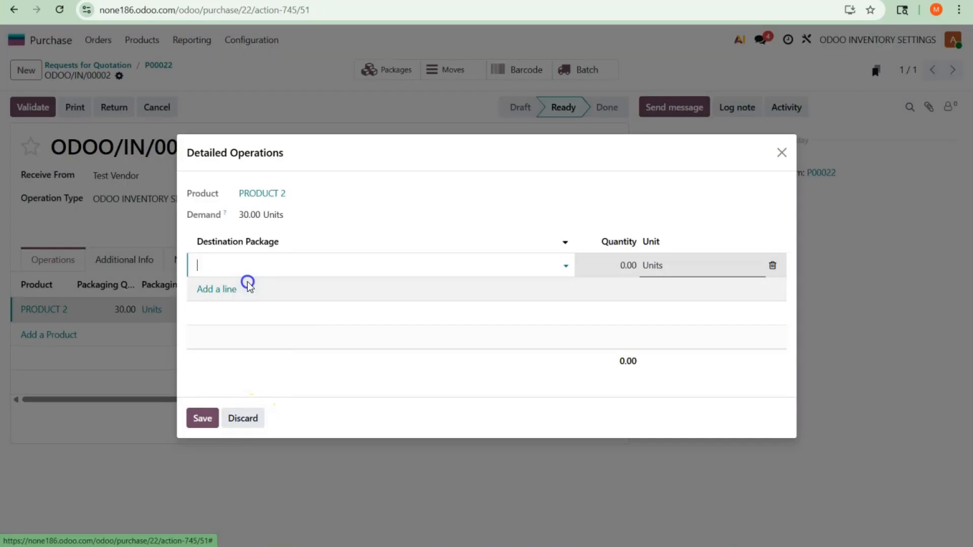
pyautogui.click(212, 422)
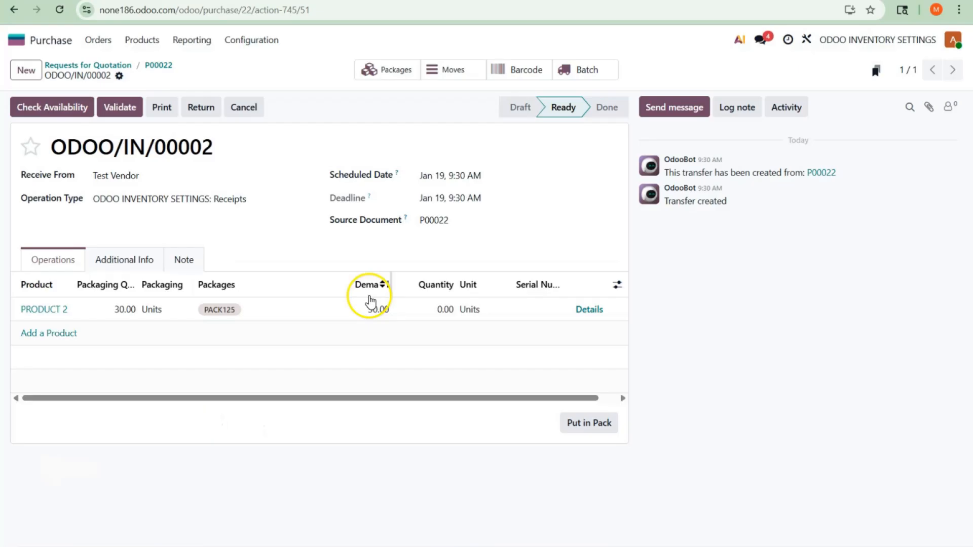
# Set PRODUCT 2's received quantity to 30 in the receipt and in its PACK125 detail line, and save
pyautogui.click(453, 310)
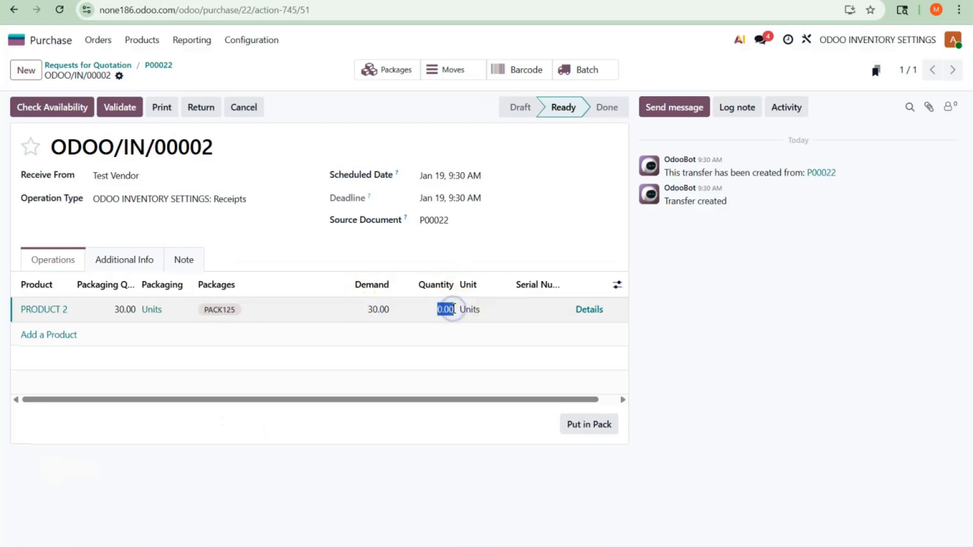
pyautogui.write('30')
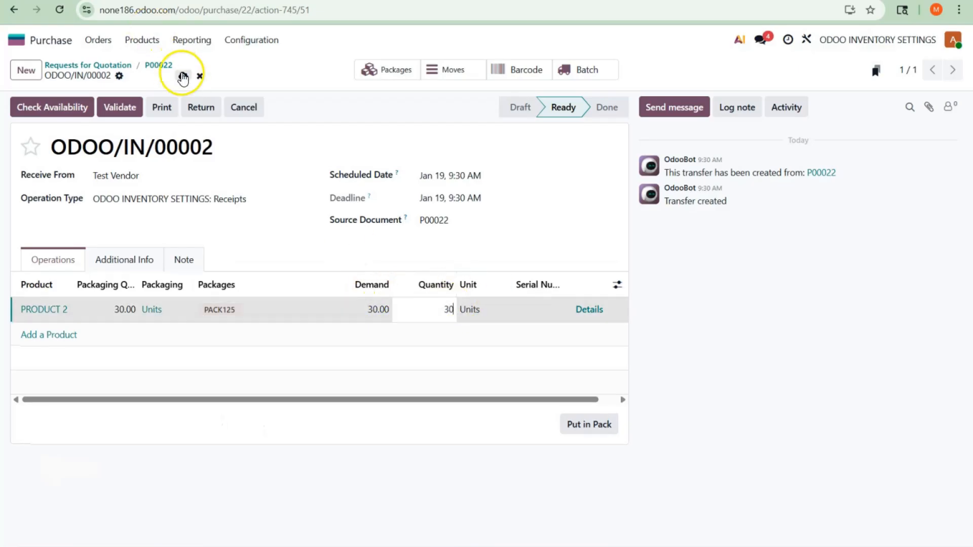
pyautogui.click(184, 76)
pyautogui.click(626, 269)
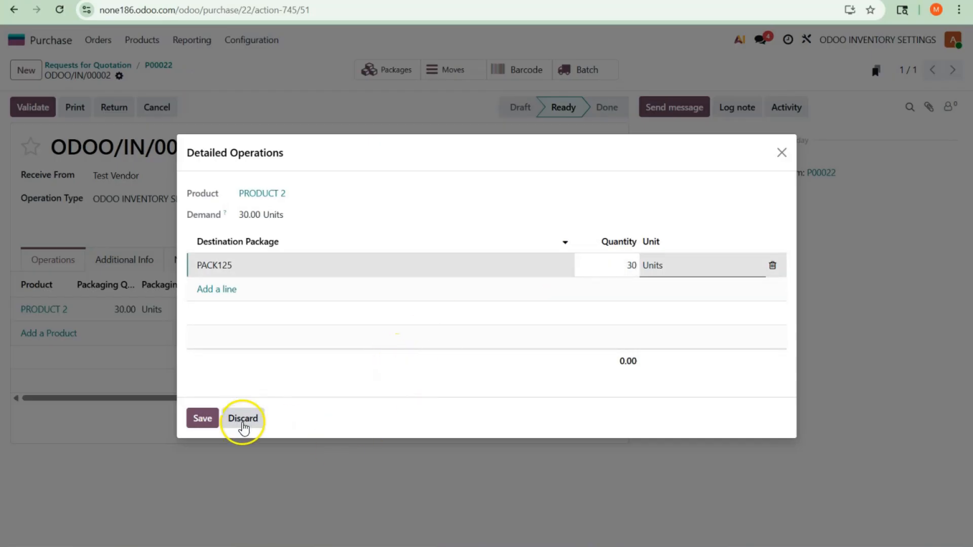
pyautogui.click(205, 418)
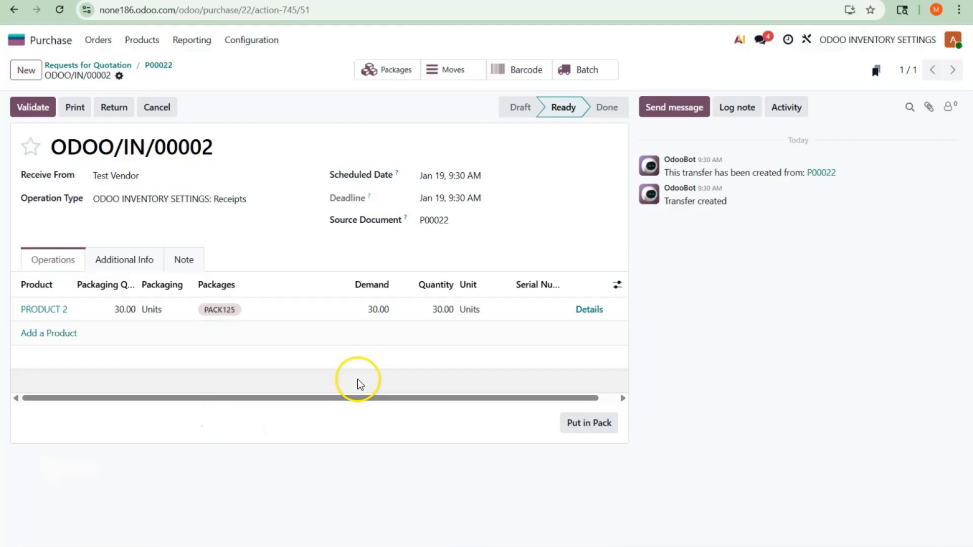
# Validate the PRODUCT 2 receipt and review the product's detailed operations
pyautogui.click(33, 116)
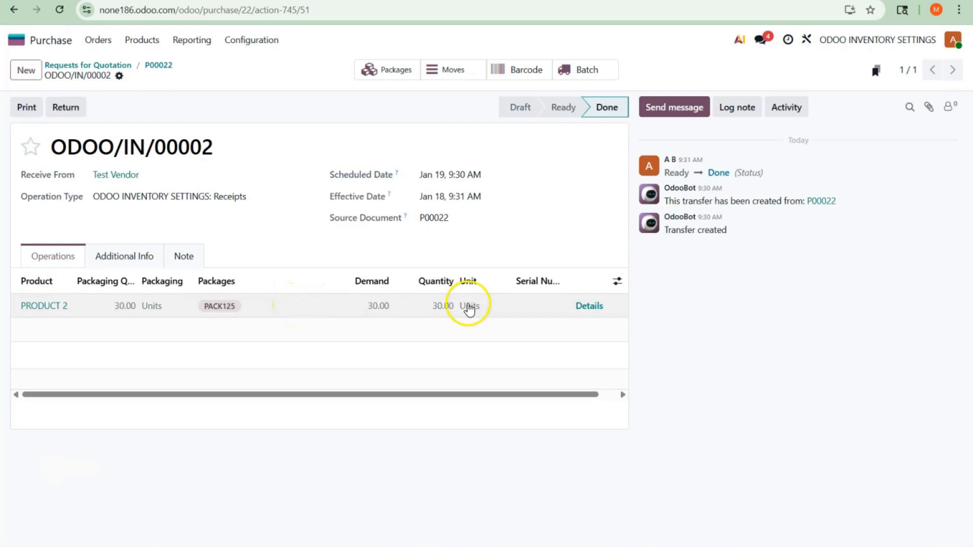
pyautogui.click(599, 307)
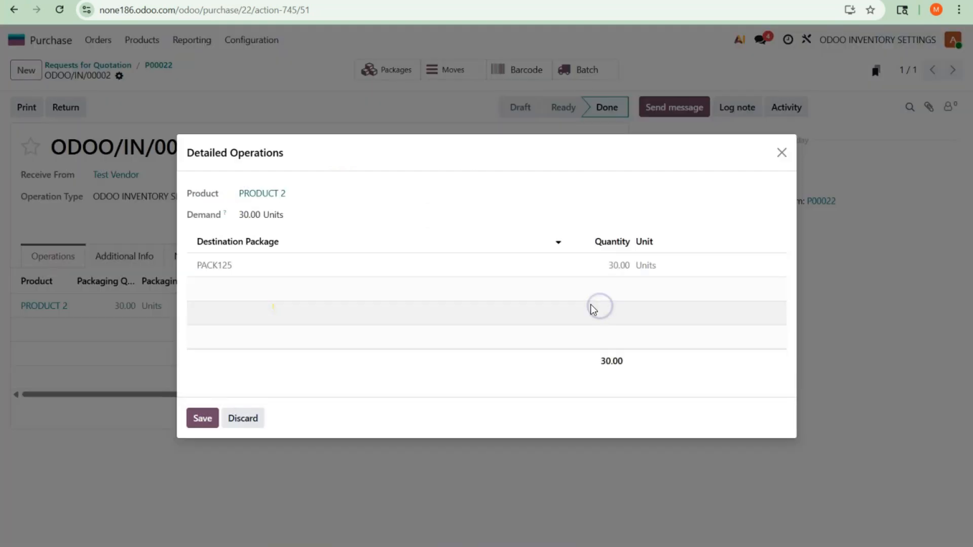
pyautogui.click(197, 424)
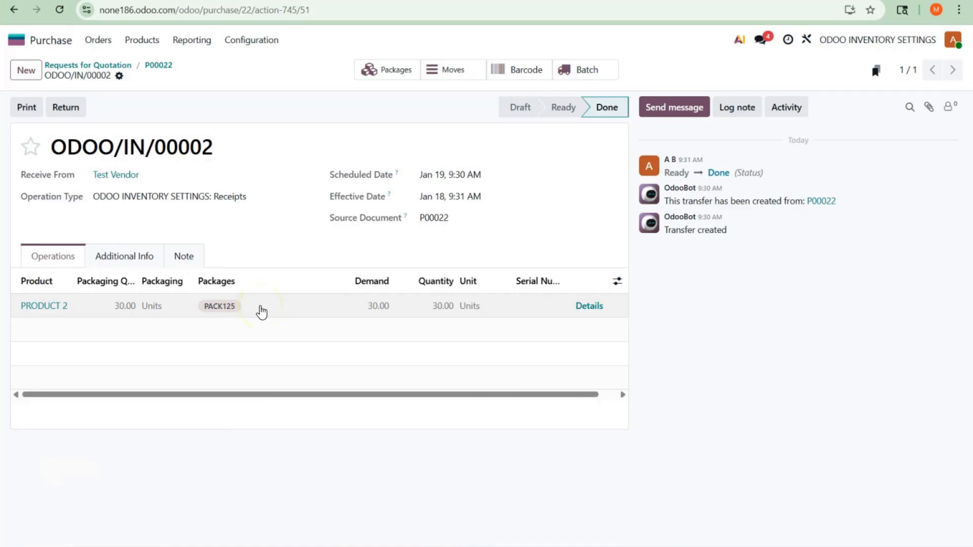
# In Inventory, check the stock report for on-hand quantities and the locations report for each product's package
pyautogui.click(28, 30)
pyautogui.write('inv')
pyautogui.click(376, 153)
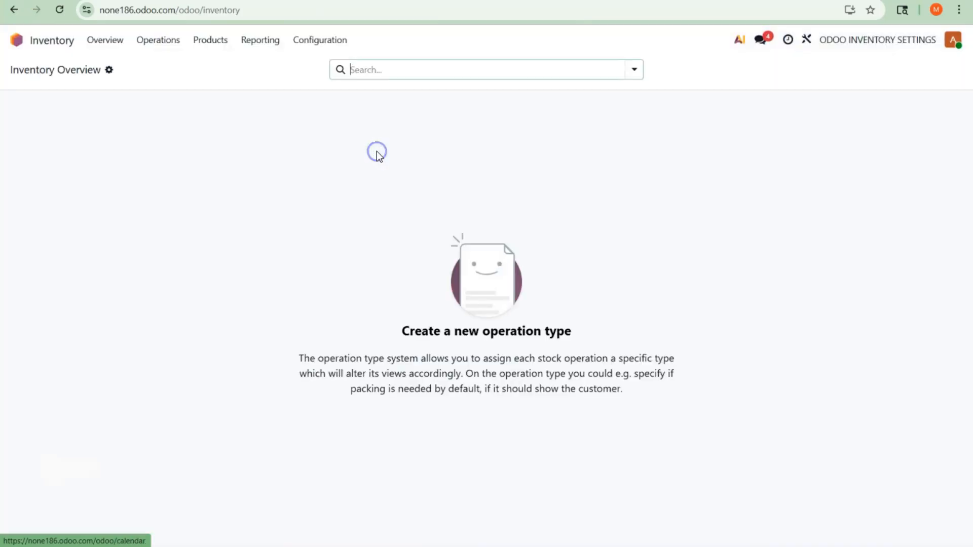
pyautogui.click(261, 41)
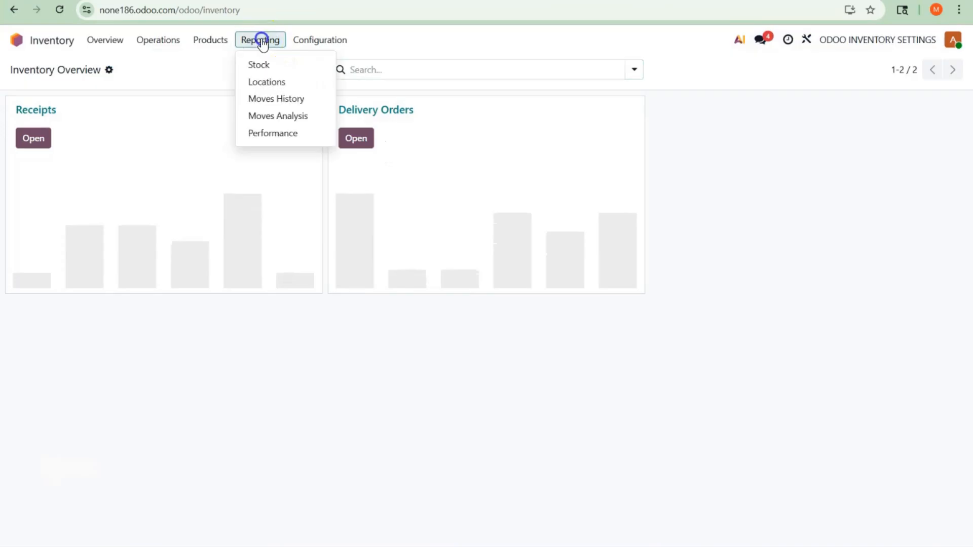
pyautogui.click(273, 66)
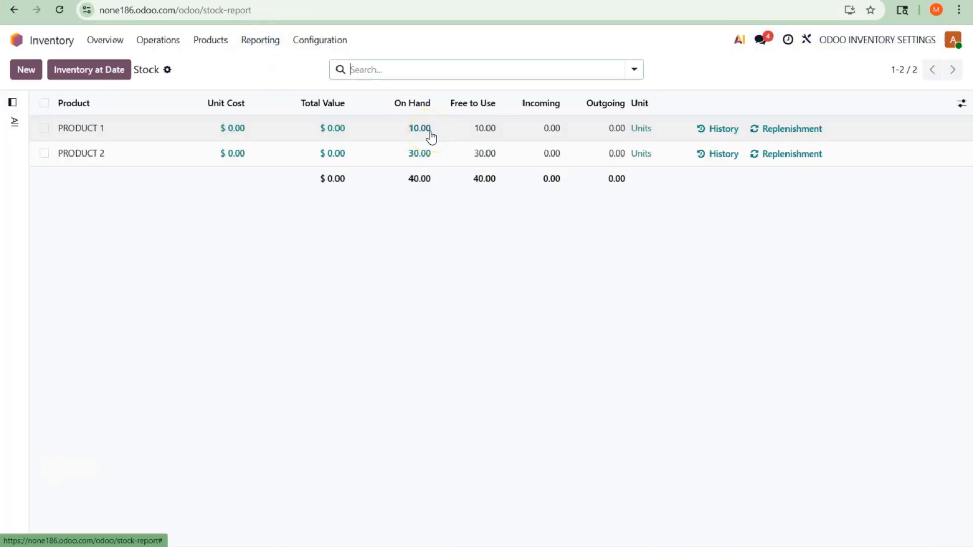
pyautogui.click(259, 42)
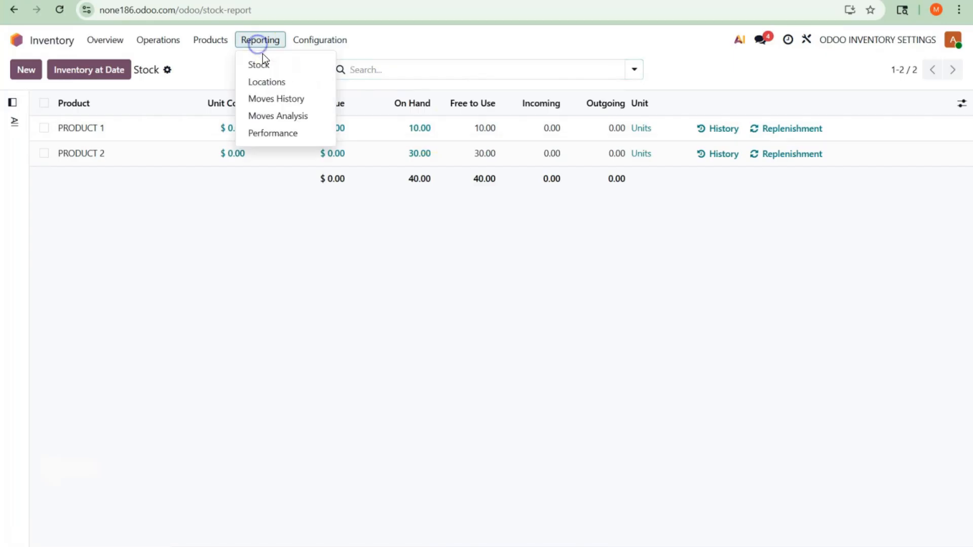
pyautogui.click(272, 82)
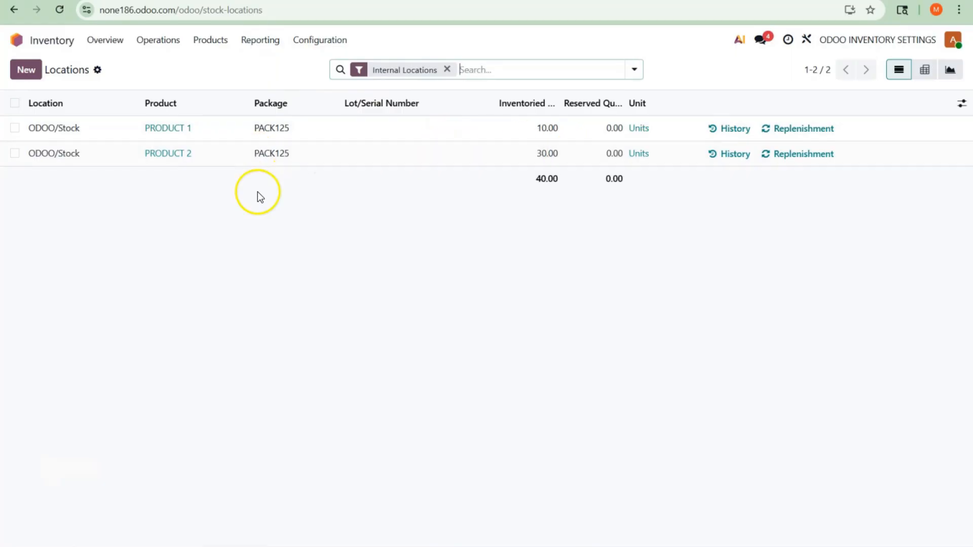
# Find package PACK125 in the Inventory packages list and open it to examine its contents
pyautogui.click(12, 41)
pyautogui.write('PACK')
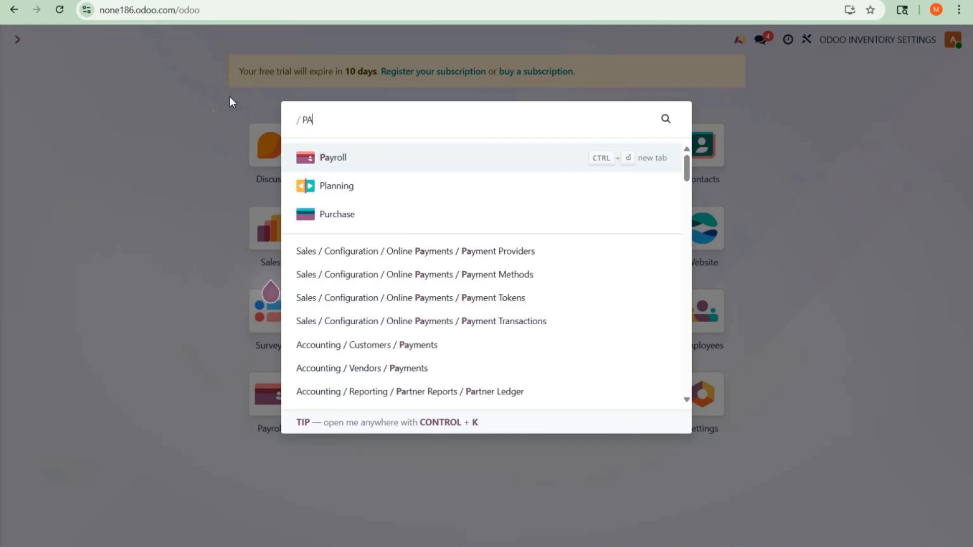
pyautogui.click(402, 155)
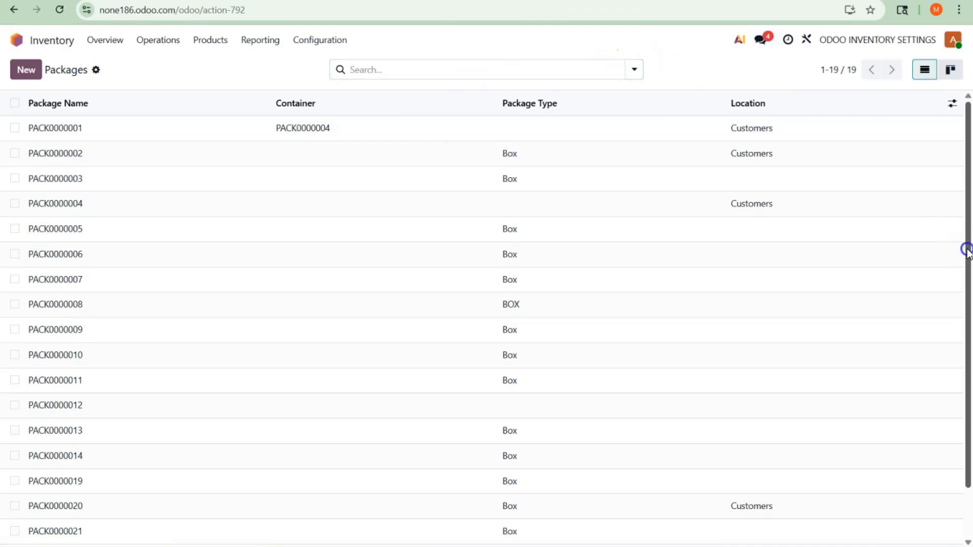
pyautogui.moveTo(967, 250); pyautogui.dragTo(966, 380)
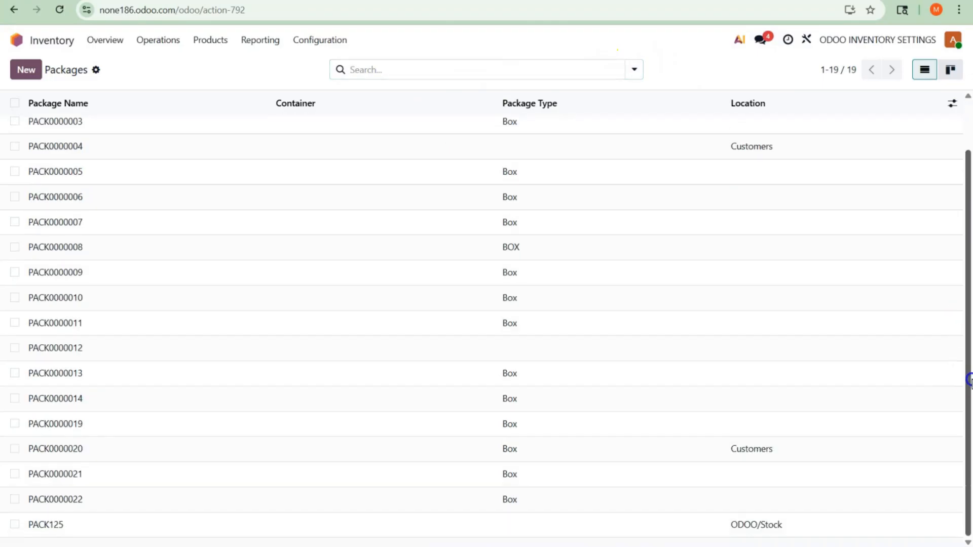
pyautogui.click(55, 525)
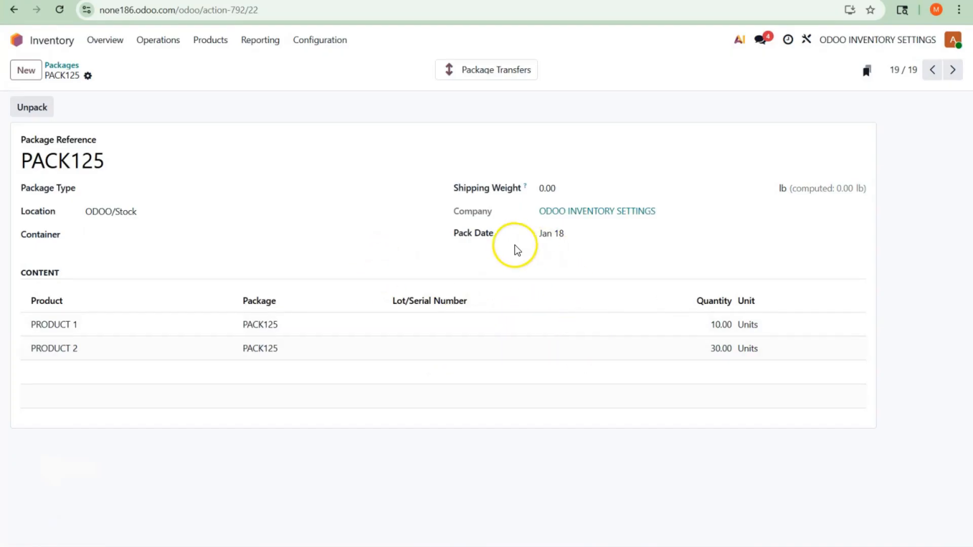
# Switch to the Sales app and create a new quotation for TEST CUSTOMER
pyautogui.click(17, 43)
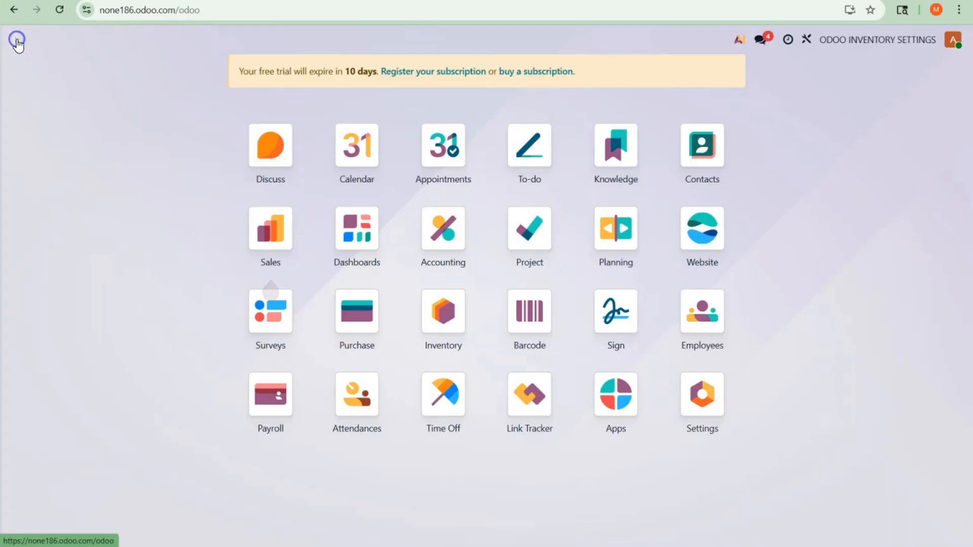
pyautogui.write('sal')
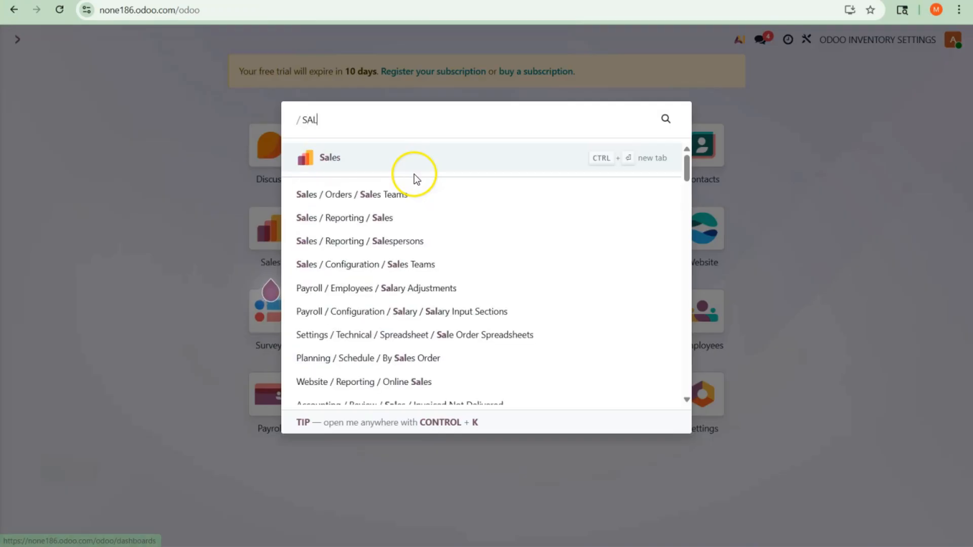
pyautogui.press('Escape')
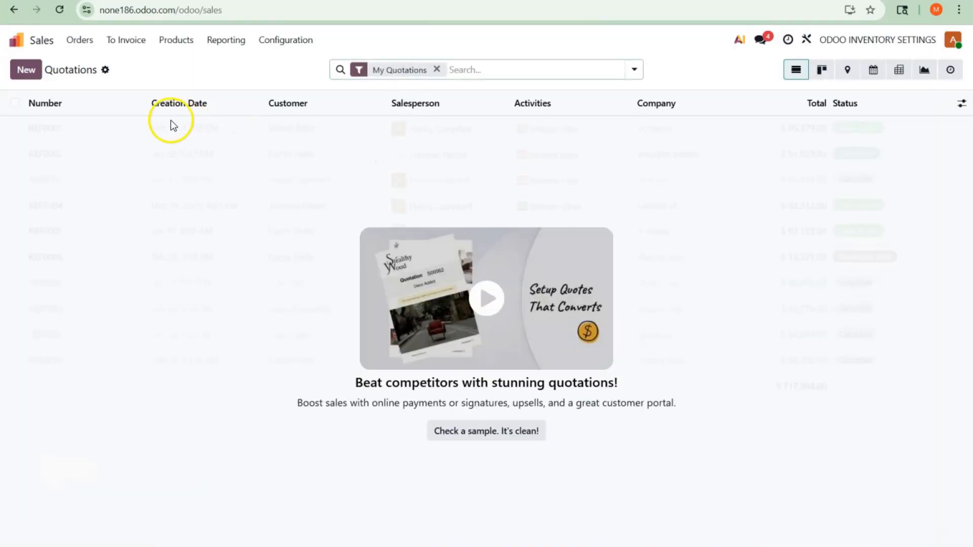
pyautogui.click(29, 71)
pyautogui.write('TEST')
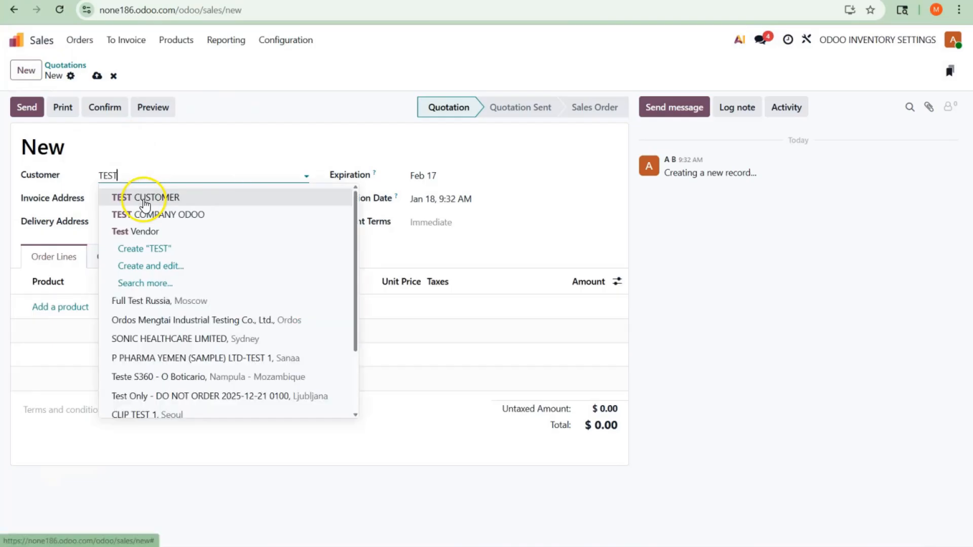
pyautogui.click(145, 200)
# Add PRODUCT 1 to the quotation, confirm the order, and save the line with an ordered quantity of 5
pyautogui.click(72, 309)
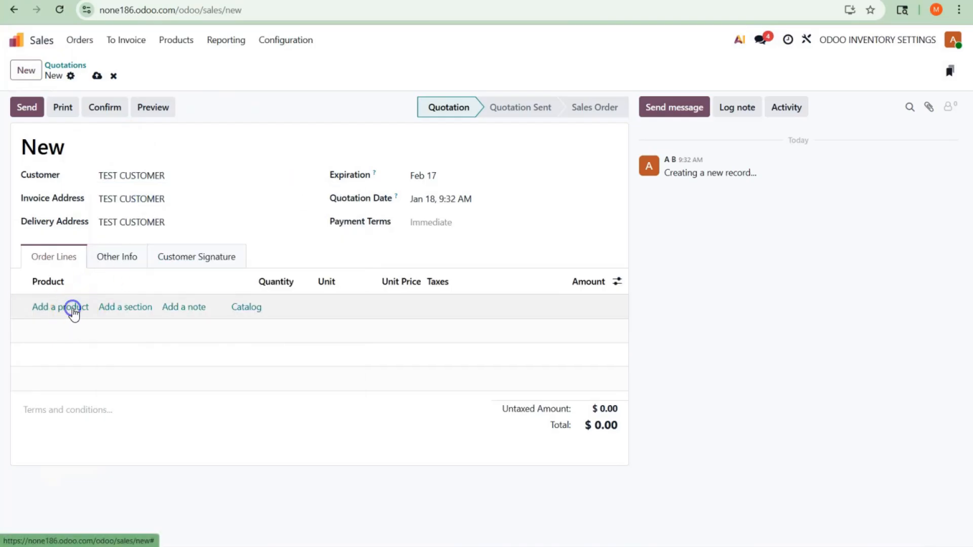
pyautogui.write('PRO')
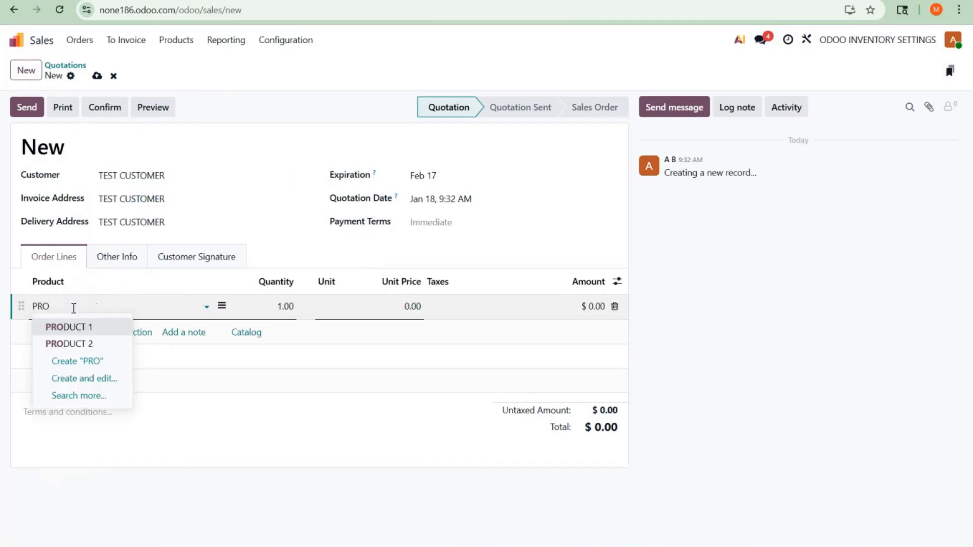
pyautogui.click(84, 327)
pyautogui.click(273, 310)
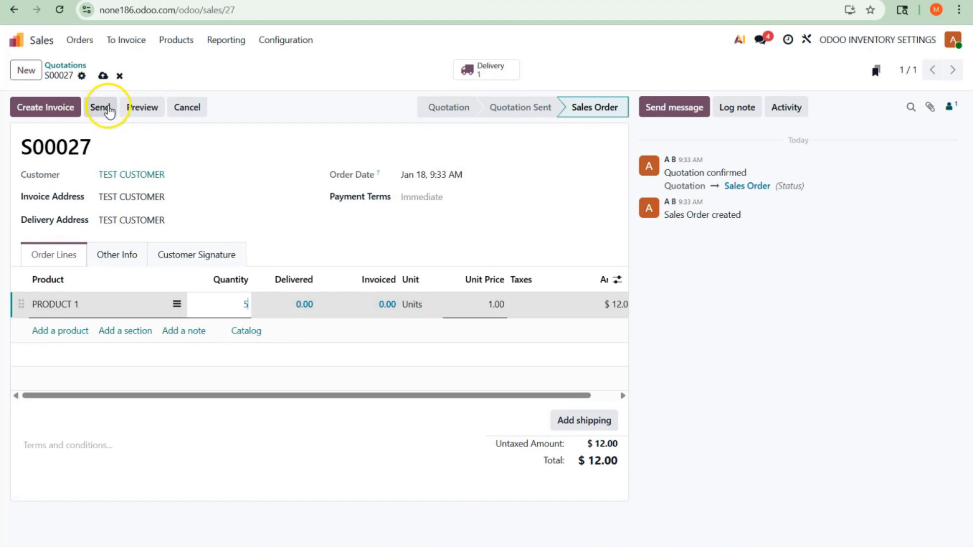
pyautogui.click(103, 77)
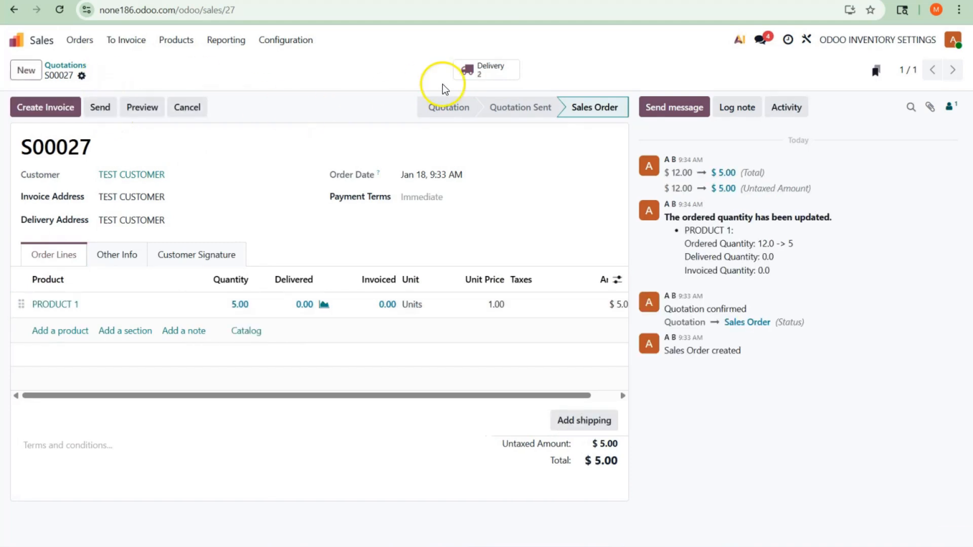
# Open the order's ready delivery ODOO/OUT/00002 and review the source package in PRODUCT 1's detailed operations
pyautogui.click(479, 67)
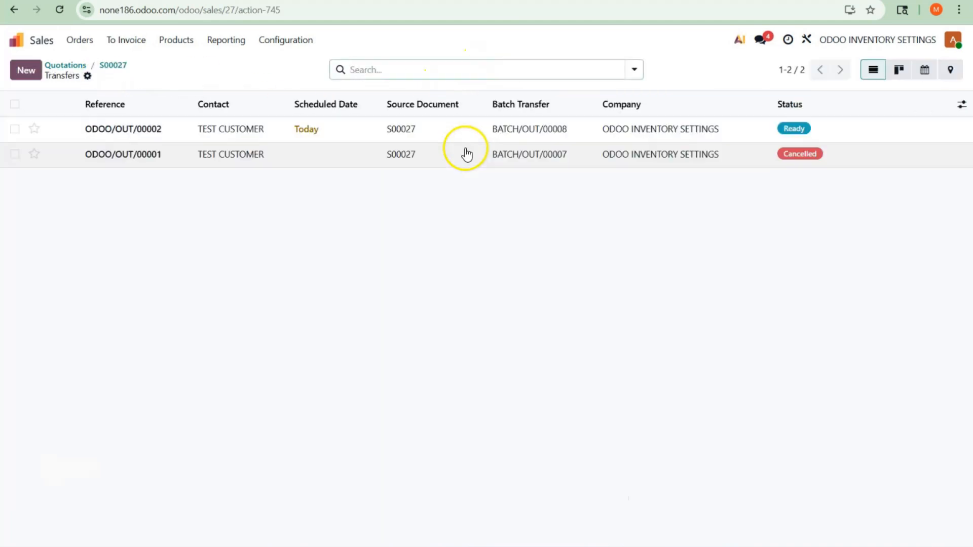
pyautogui.click(147, 129)
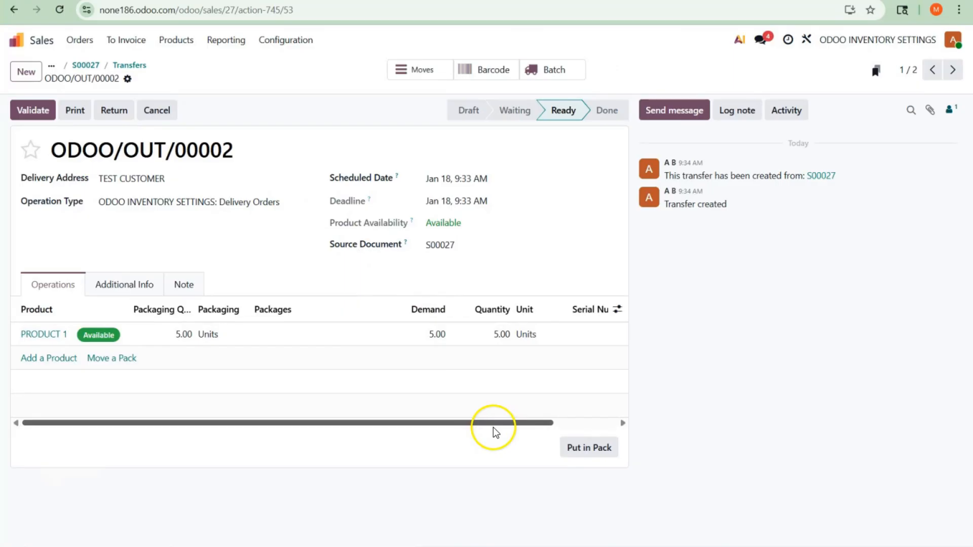
pyautogui.moveTo(494, 426); pyautogui.dragTo(585, 412)
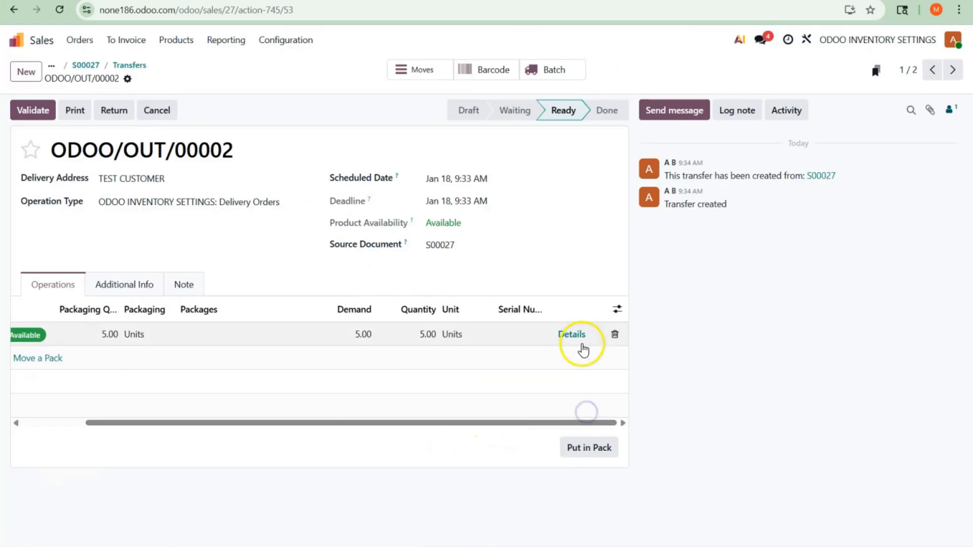
pyautogui.click(583, 349)
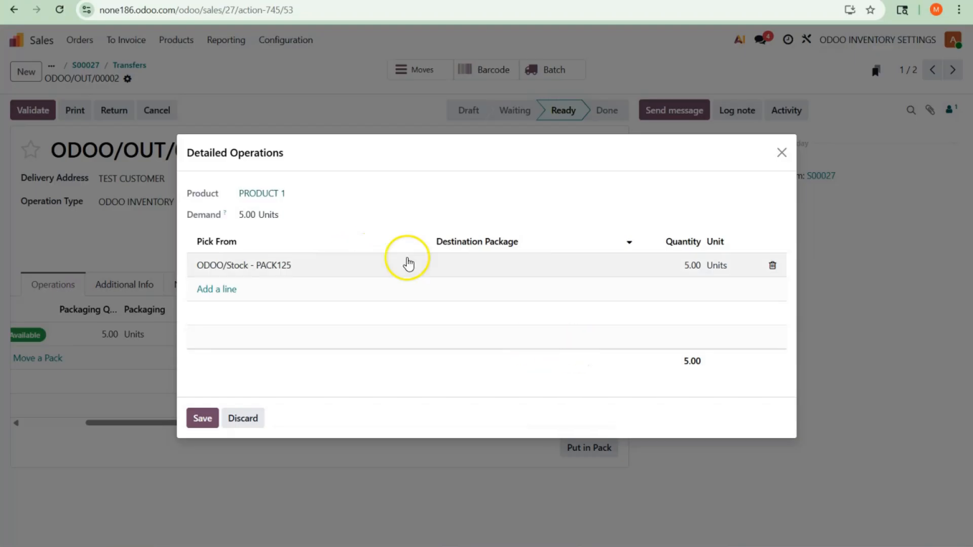
pyautogui.click(253, 421)
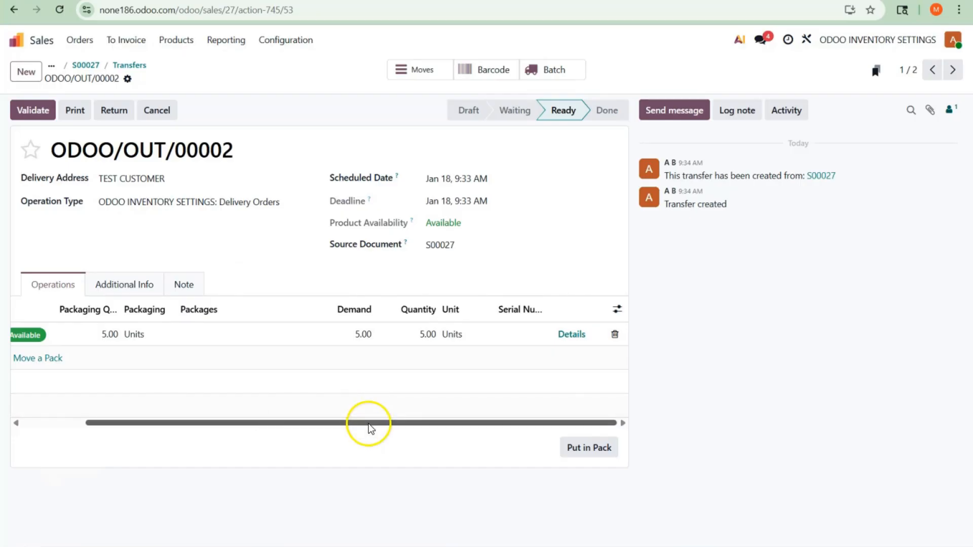
# Put the delivery's PRODUCT 1 units in a new pack and validate the transfer, returning to the transfers list
pyautogui.moveTo(369, 428); pyautogui.dragTo(250, 424)
pyautogui.click(588, 451)
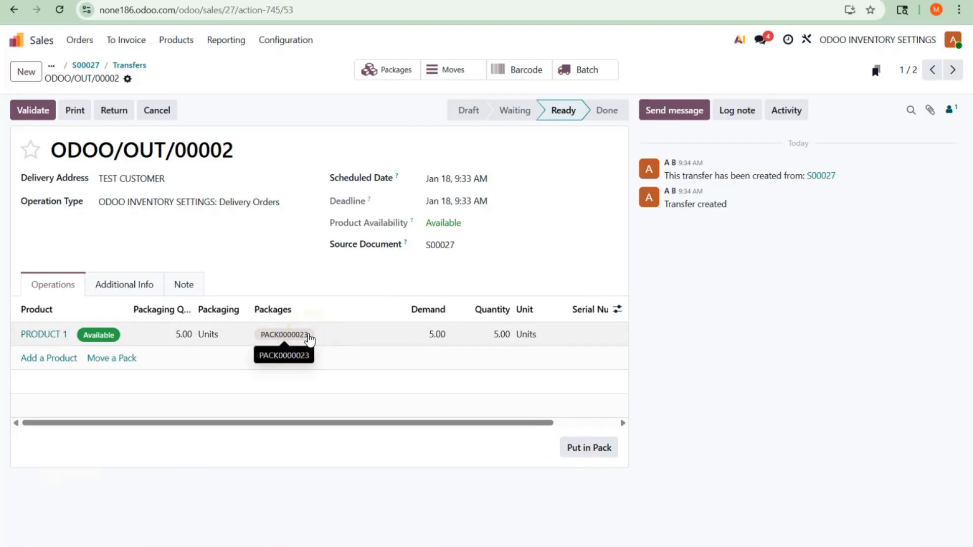
pyautogui.click(35, 112)
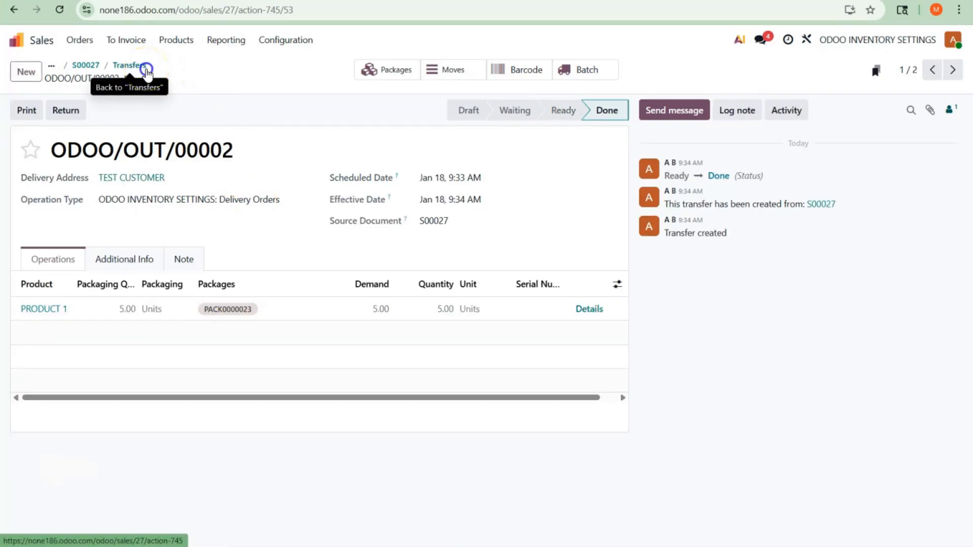
pyautogui.click(146, 69)
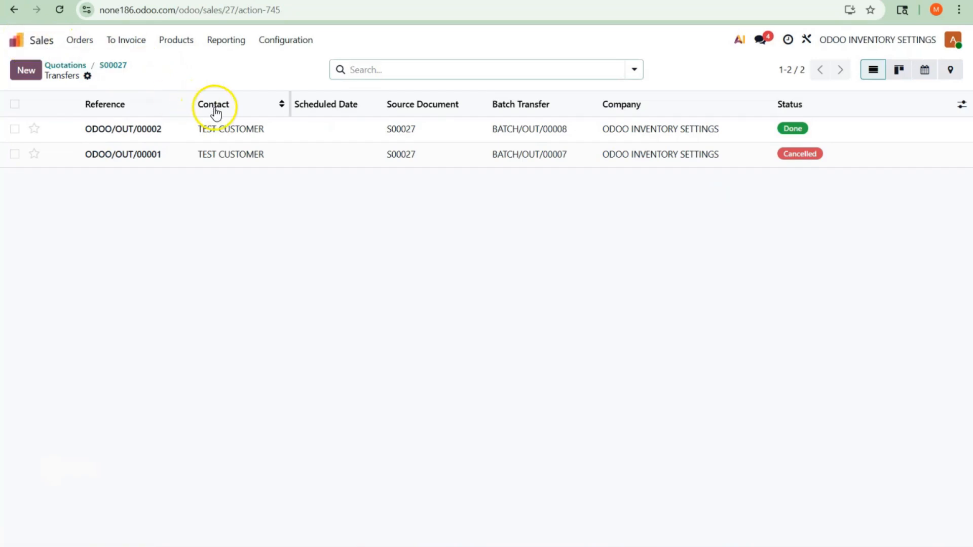
# Find the Inventory packages list and open PACK125 to examine its remaining contents
pyautogui.click(26, 48)
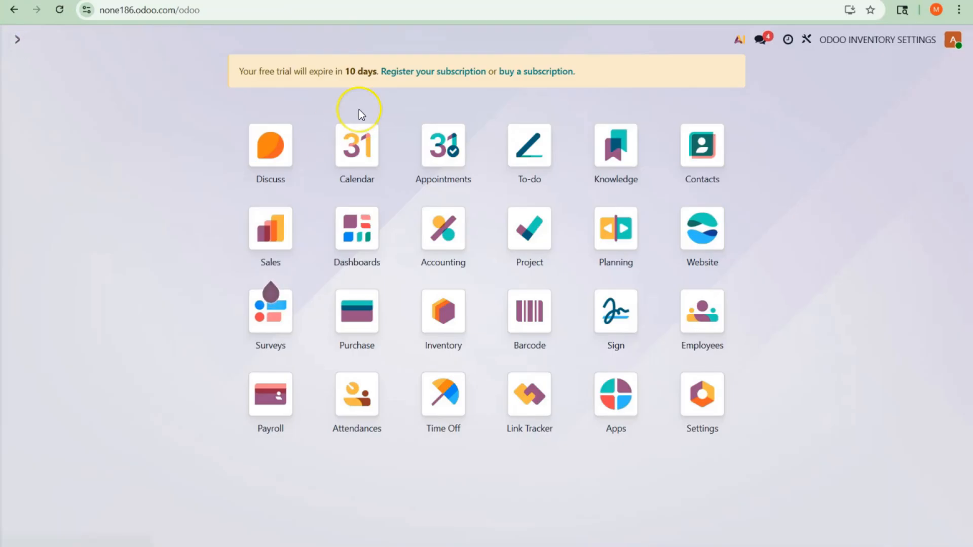
pyautogui.write('PAC')
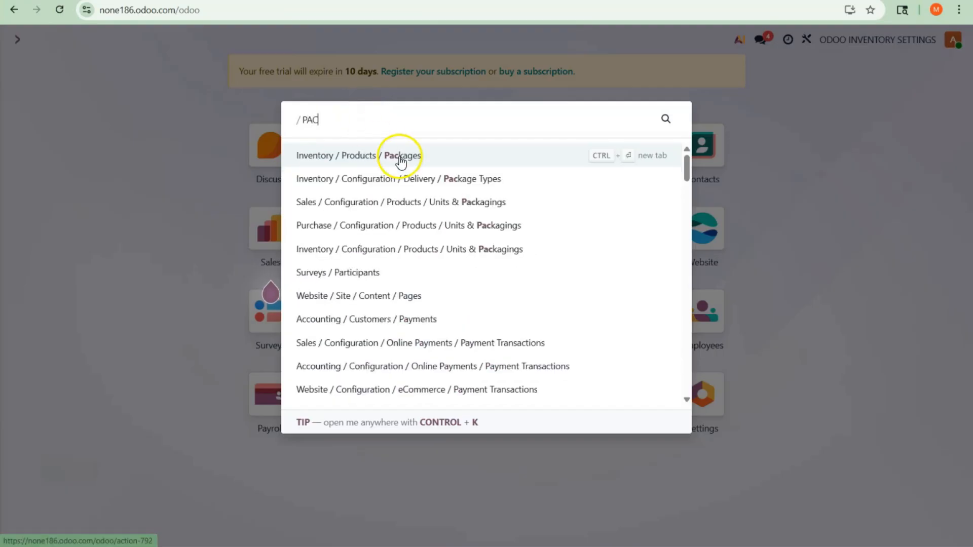
pyautogui.click(400, 158)
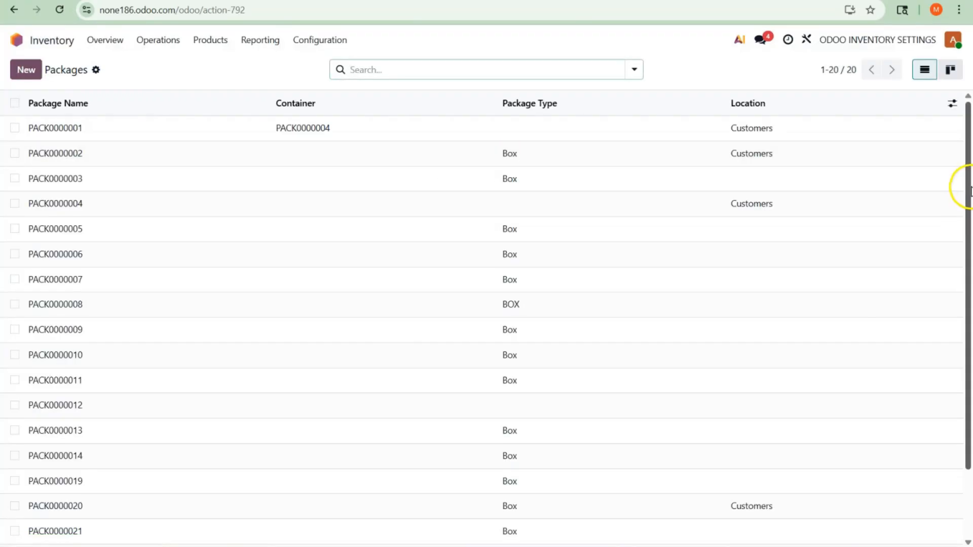
pyautogui.moveTo(967, 196); pyautogui.dragTo(970, 369)
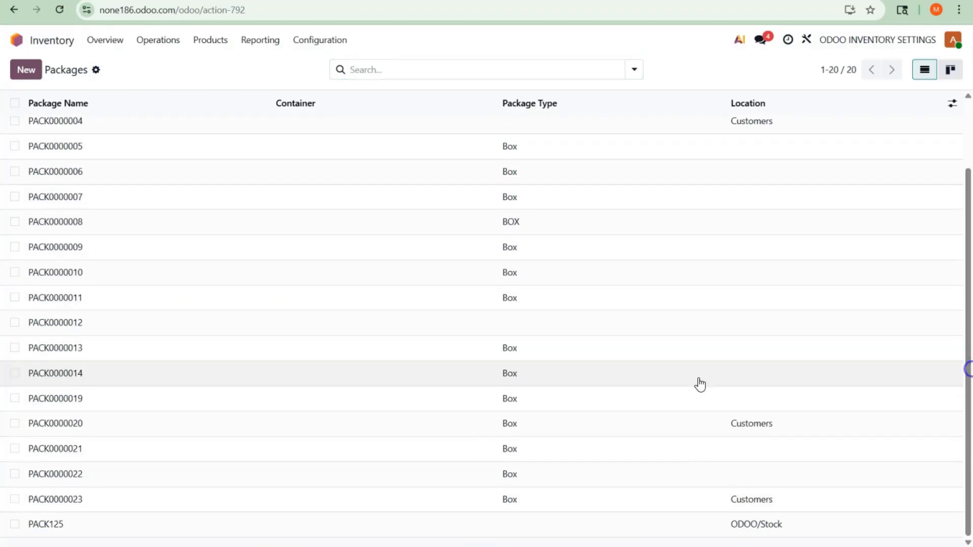
pyautogui.click(125, 526)
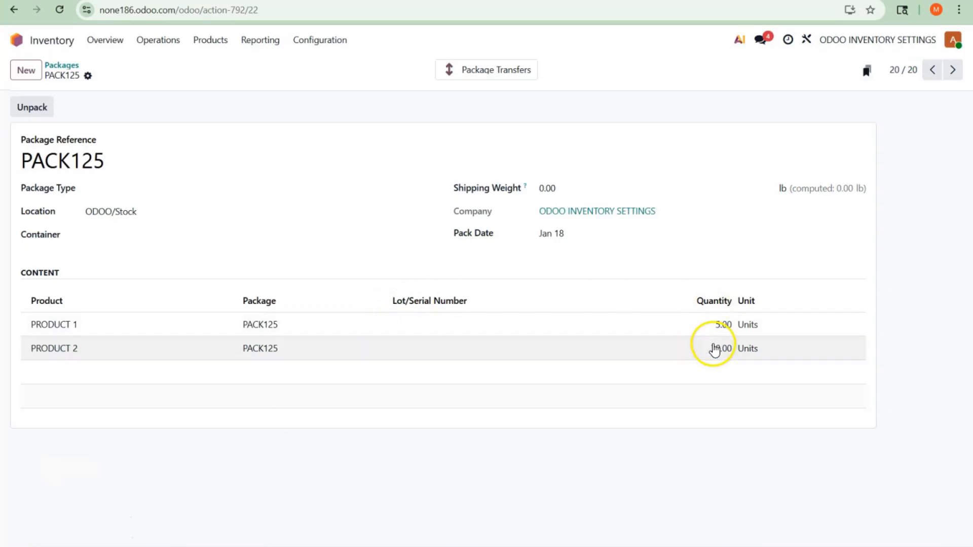
# Switch to the Settings app
pyautogui.click(16, 39)
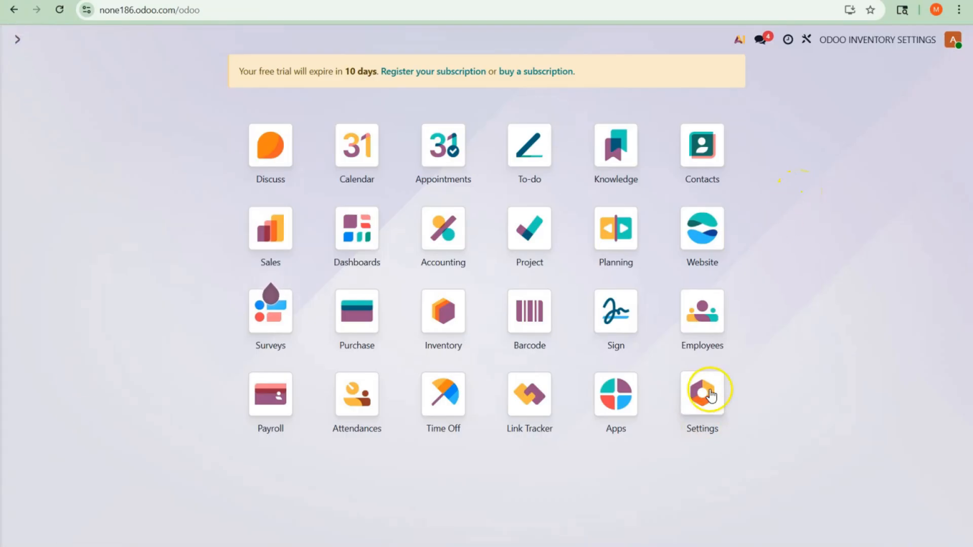
pyautogui.click(704, 404)
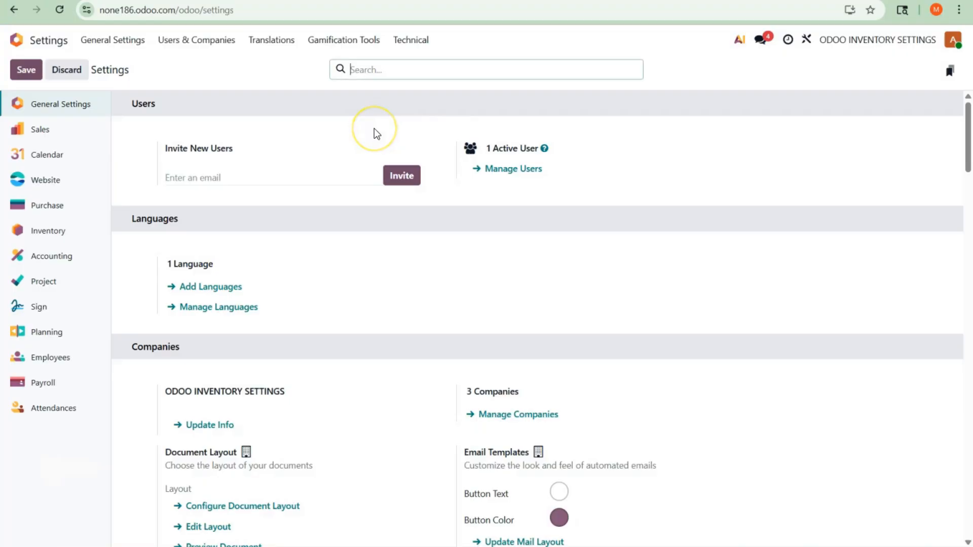